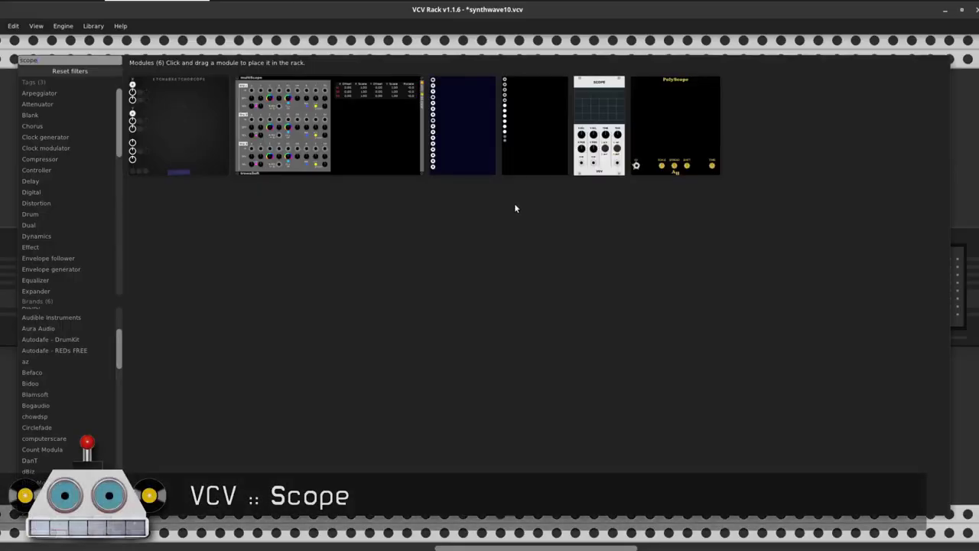
Place a VCV Scope and a Merge module side by side in the rack
left_click(616, 103)
left_click_drag(614, 91, 723, 85)
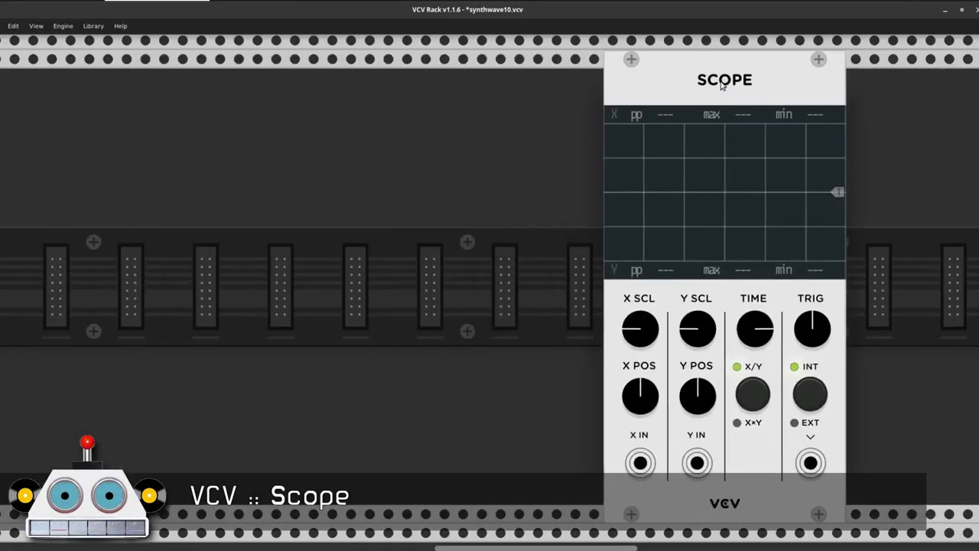
right_click(425, 142)
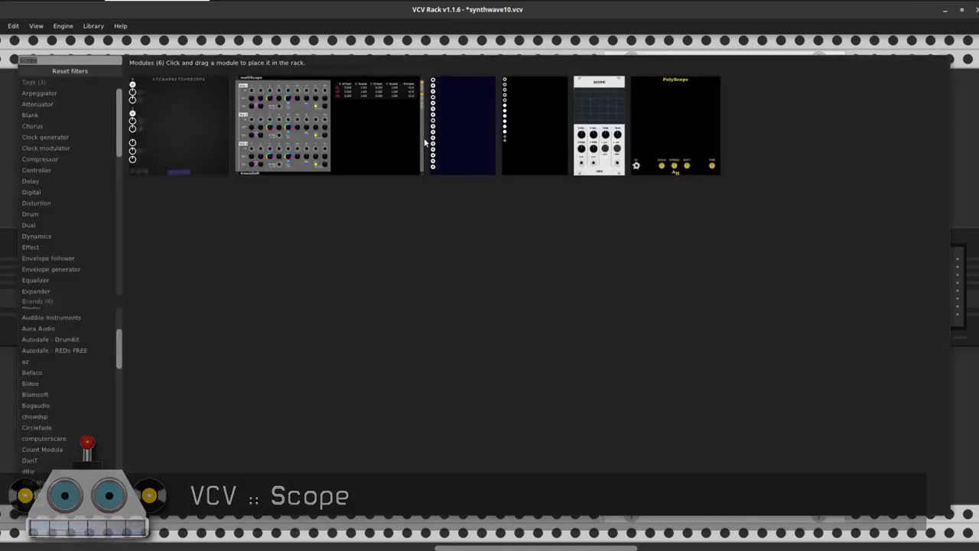
type("erge")
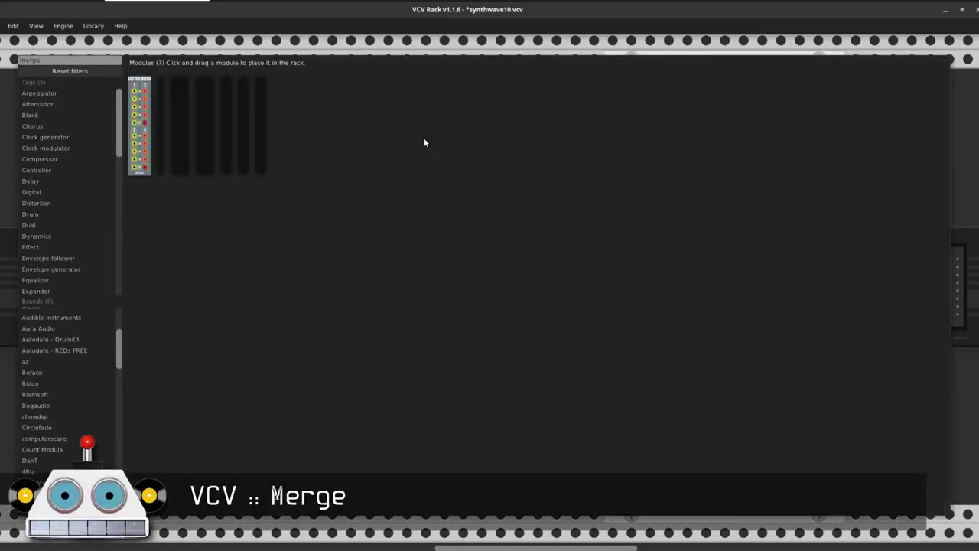
left_click(180, 134)
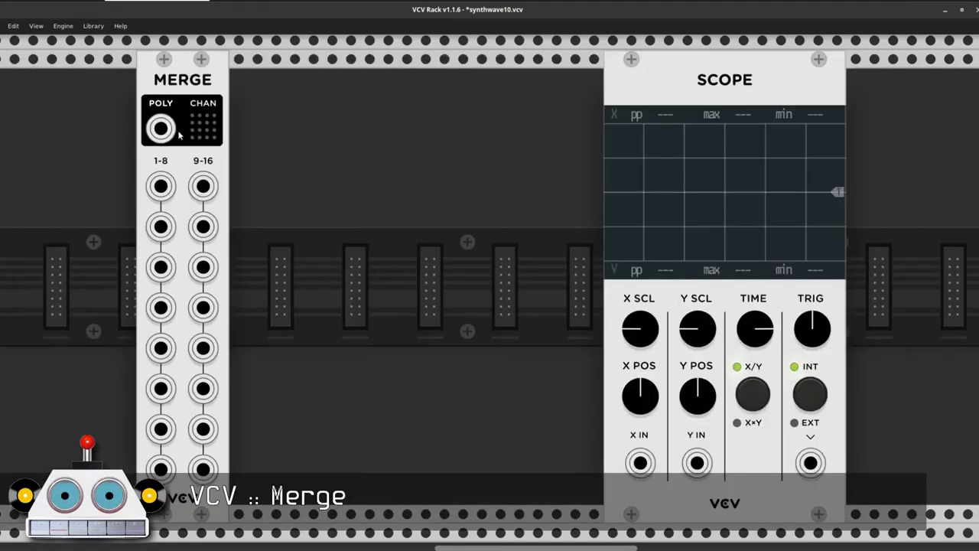
left_click_drag(193, 88, 569, 88)
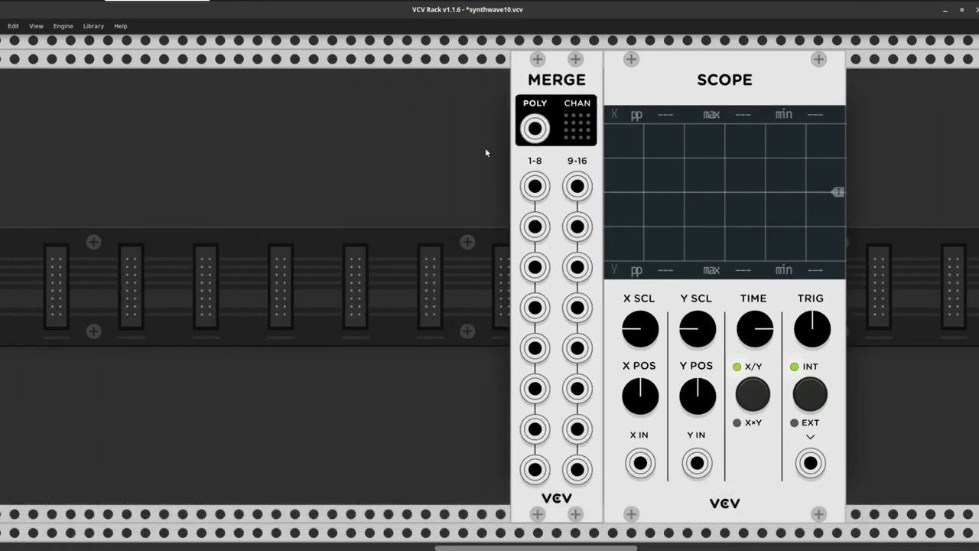
Duplicate the Merge with Ctrl+D into the row below
scroll(485, 148, "down", 3)
scroll(485, 152, "down", 1)
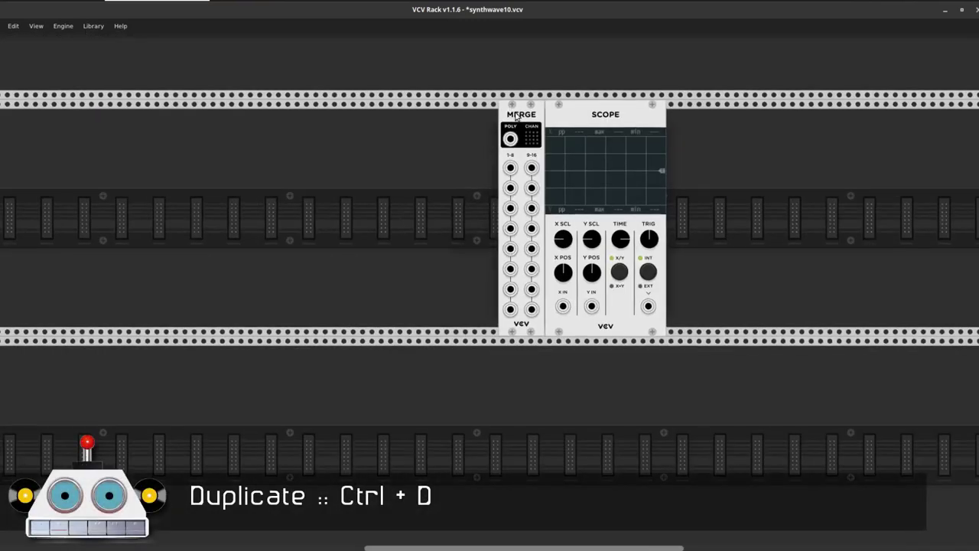
key("ctrl+d")
left_click(583, 488)
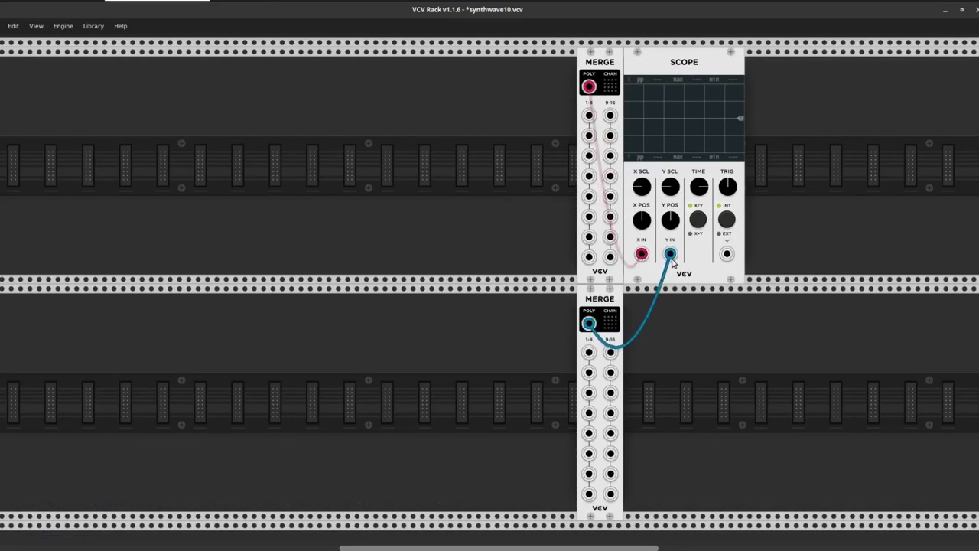
Add a Bogaudio LLFO beside the upper Merge and cable its output into it
right_click(496, 206)
scroll(495, 208, "down", 3)
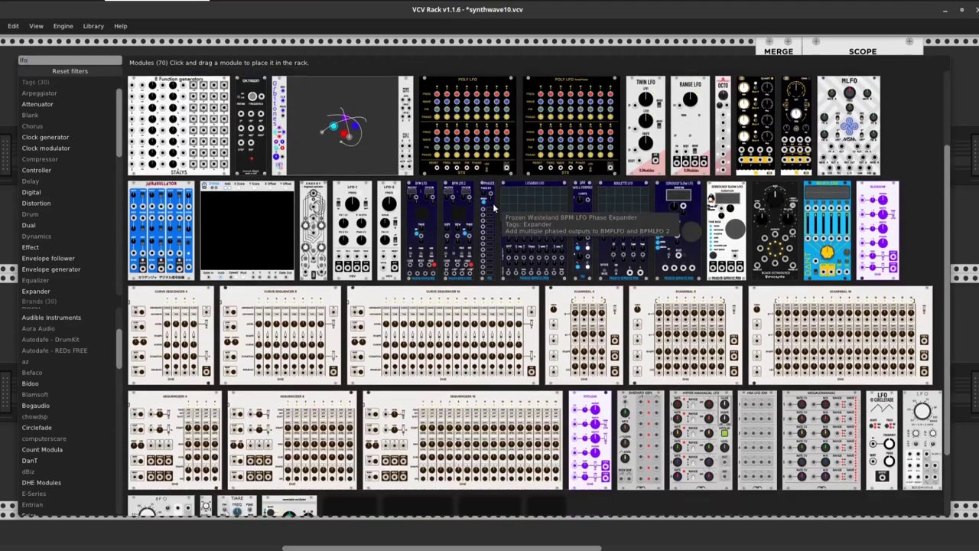
scroll(493, 208, "down", 2)
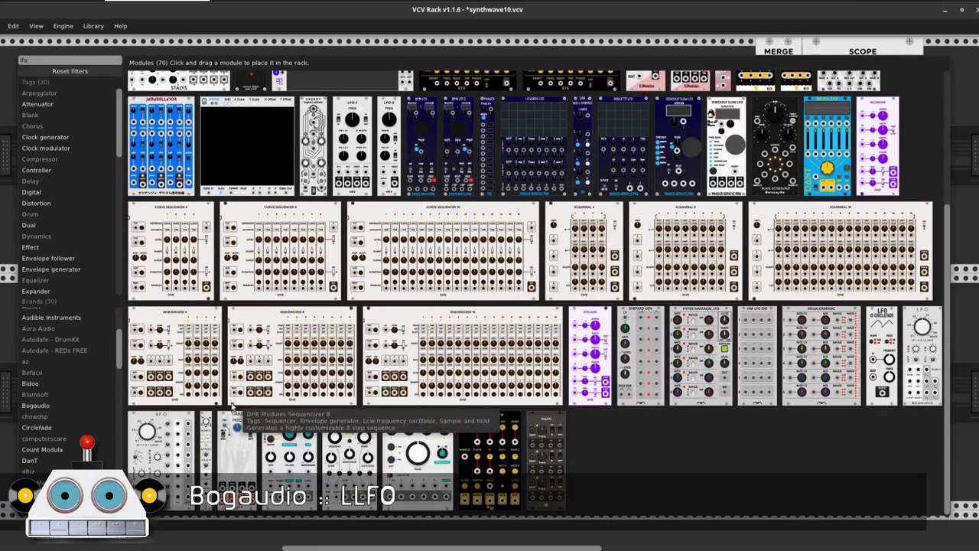
left_click(207, 417)
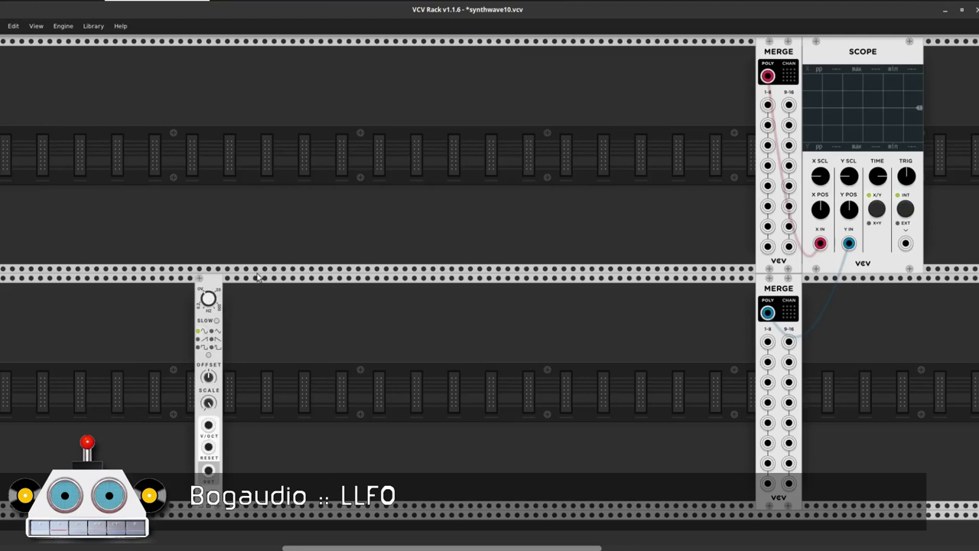
left_click_drag(207, 307, 754, 76)
left_click_drag(740, 237, 775, 179)
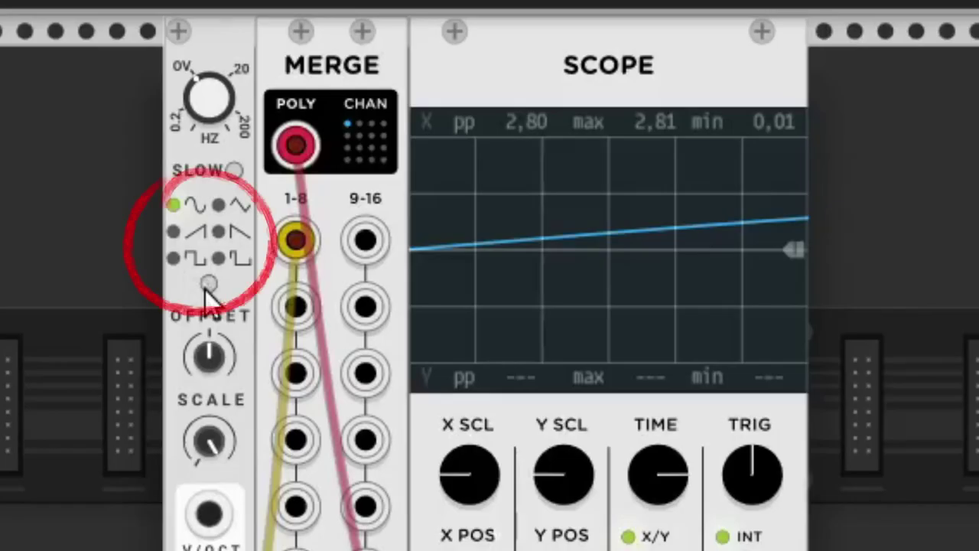
Set the LLFO to a square wave and switch the Scope to X×Y mode
left_click(741, 120)
left_click(741, 119)
left_click(209, 286)
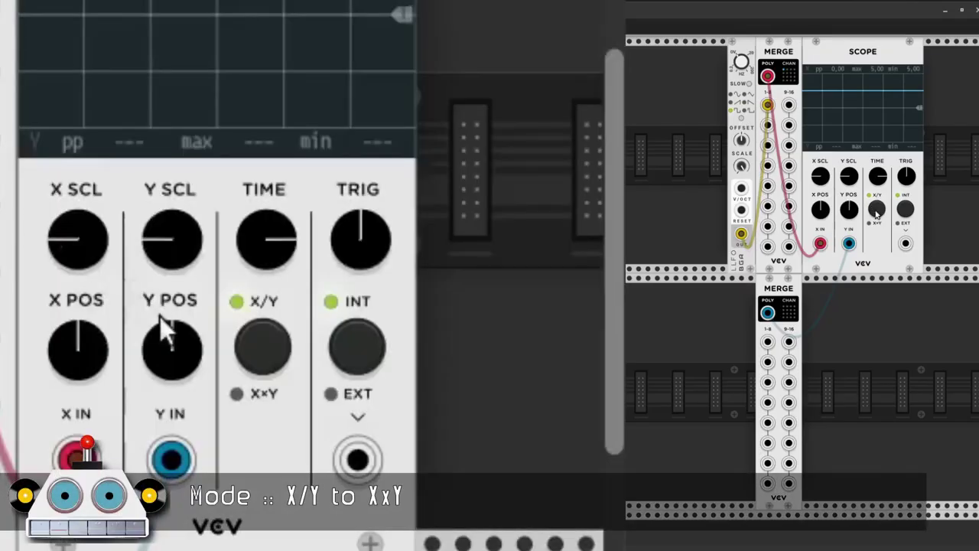
left_click(263, 352)
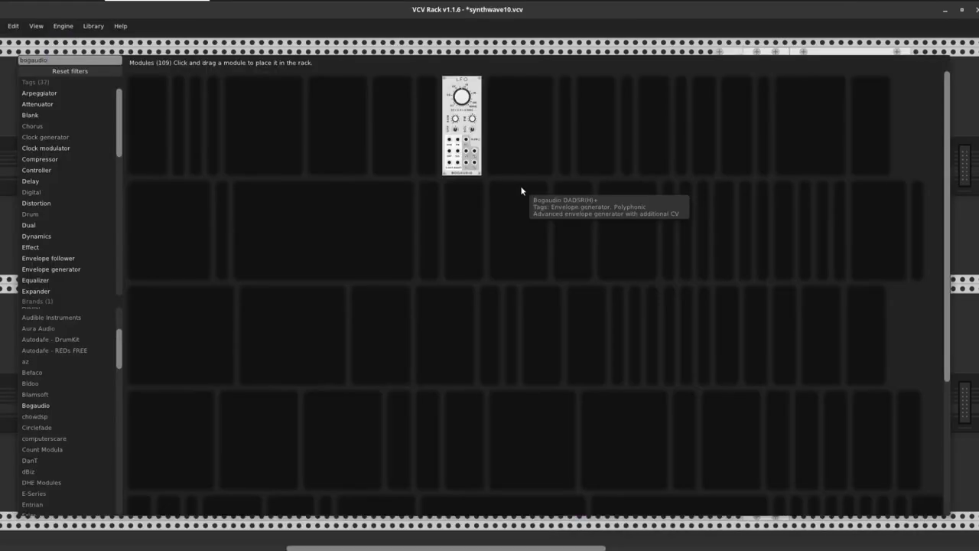
Add a Bogaudio POLYMULT and route the LLFO output into its input
type(" poly")
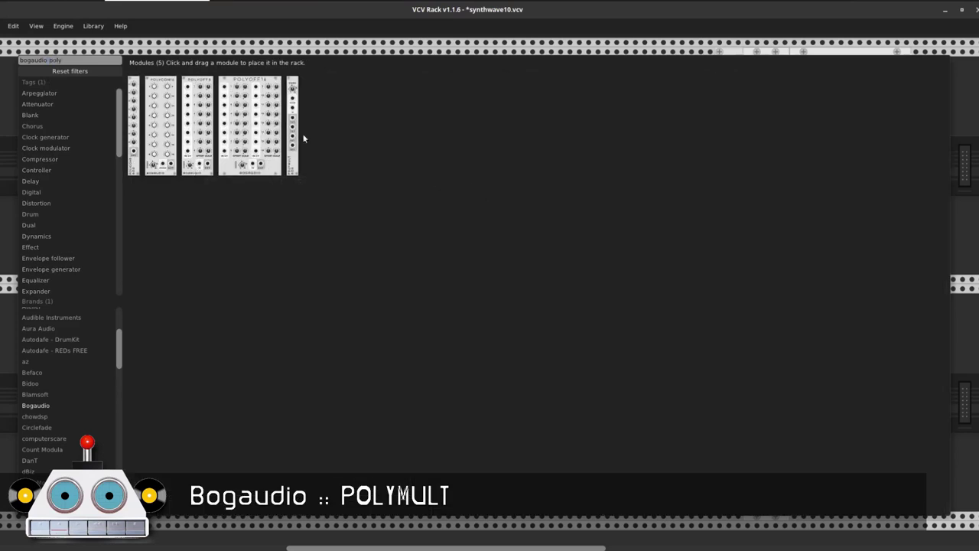
left_click_drag(292, 131, 697, 76)
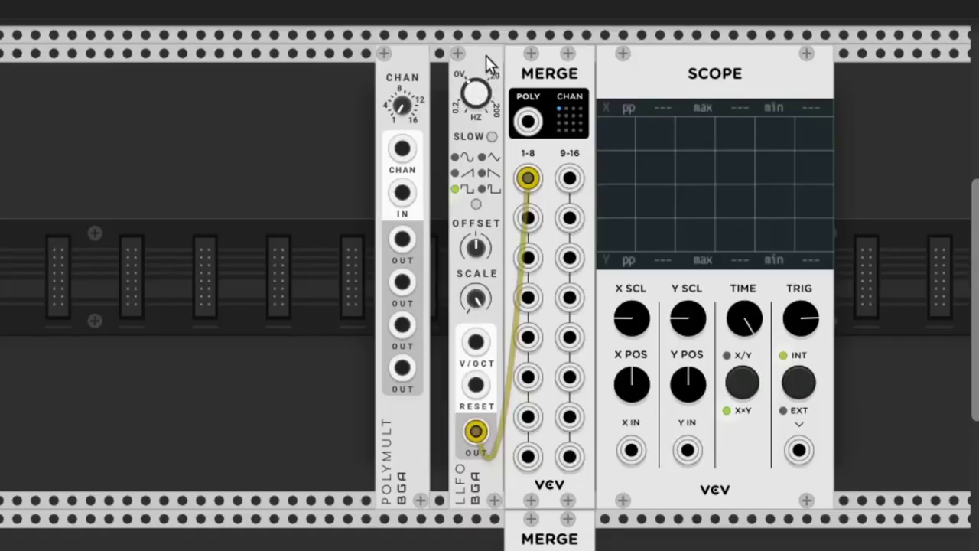
left_click_drag(489, 69, 348, 69)
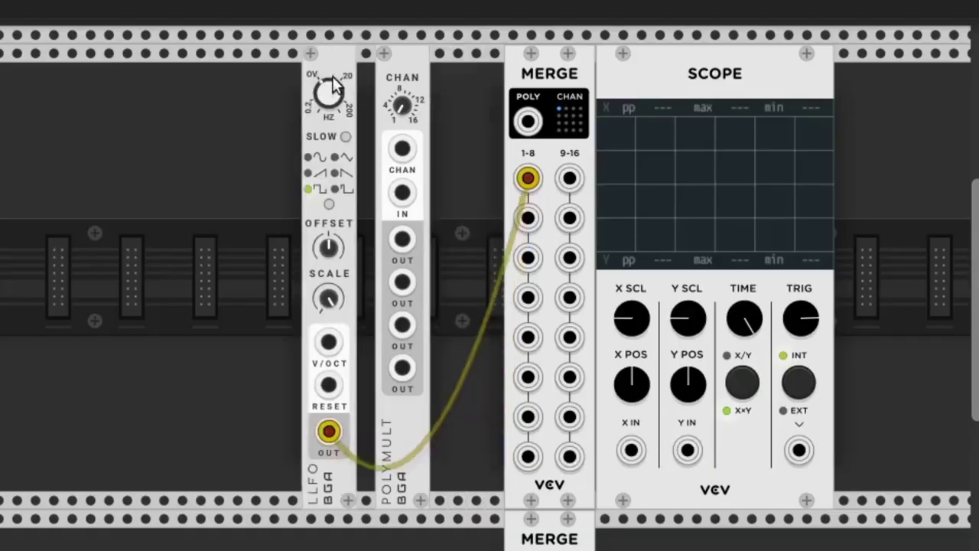
left_click_drag(527, 178, 401, 192)
Add a Bogaudio OFFSET module beside the POLYMULT
key("Return")
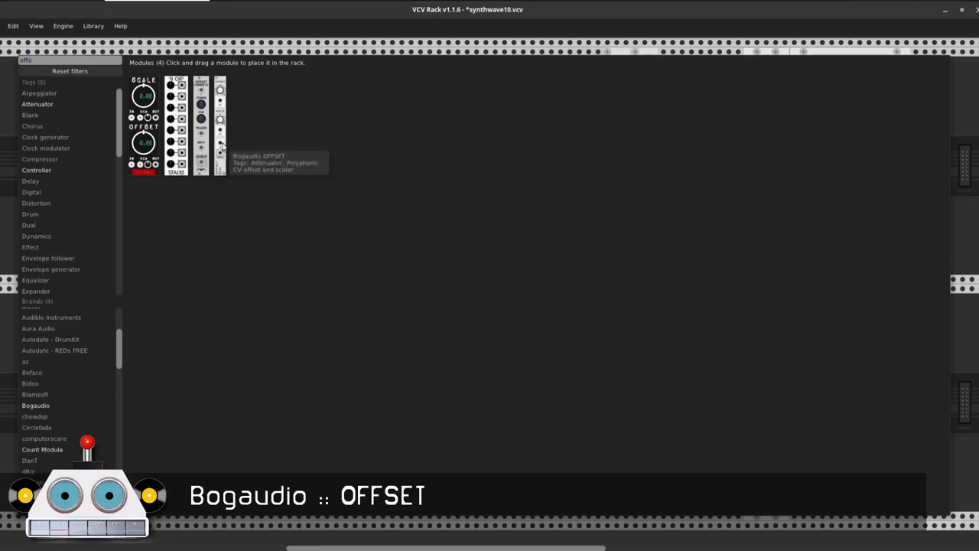
left_click(223, 144)
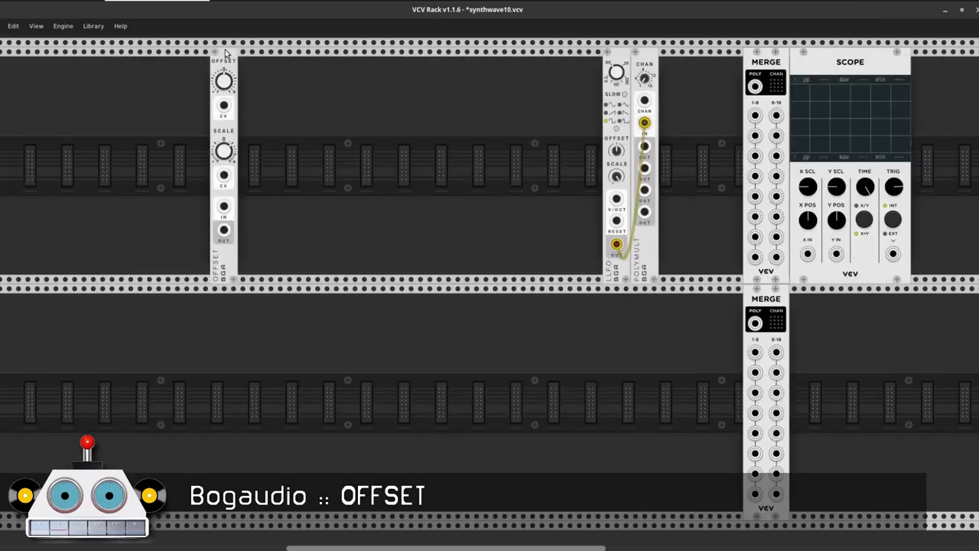
left_click_drag(225, 52, 647, 65)
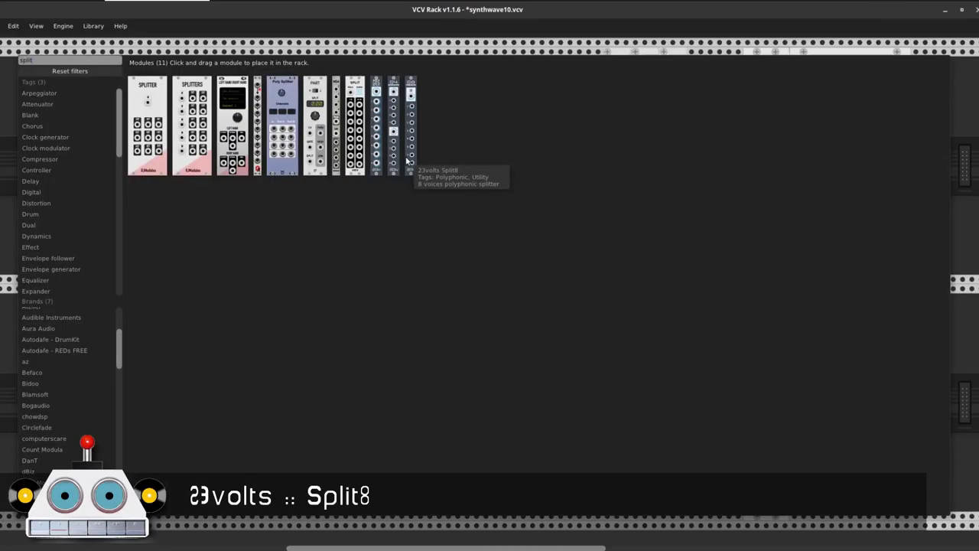
Place a 23volts Split8 beside OFFSET and feed it the OFFSET output
left_click(409, 161)
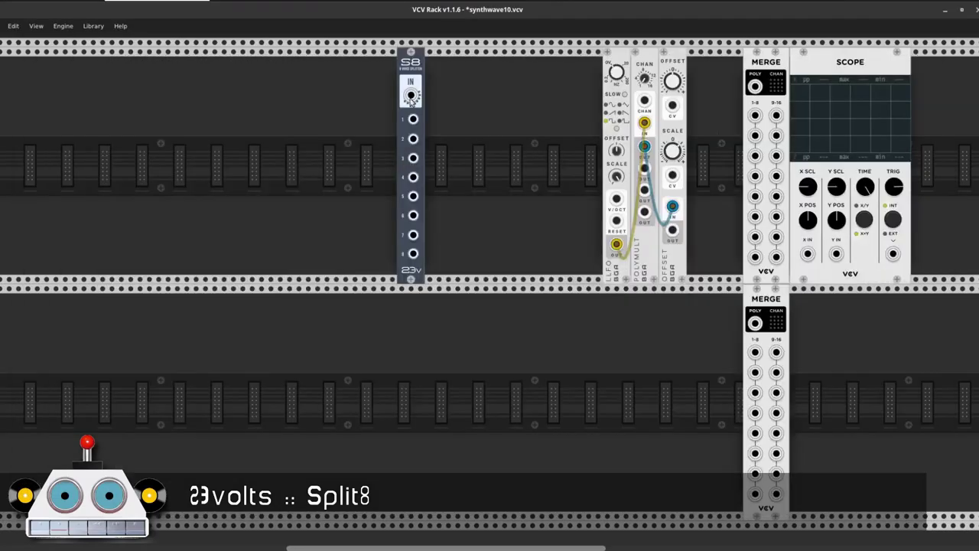
left_click_drag(411, 77, 698, 81)
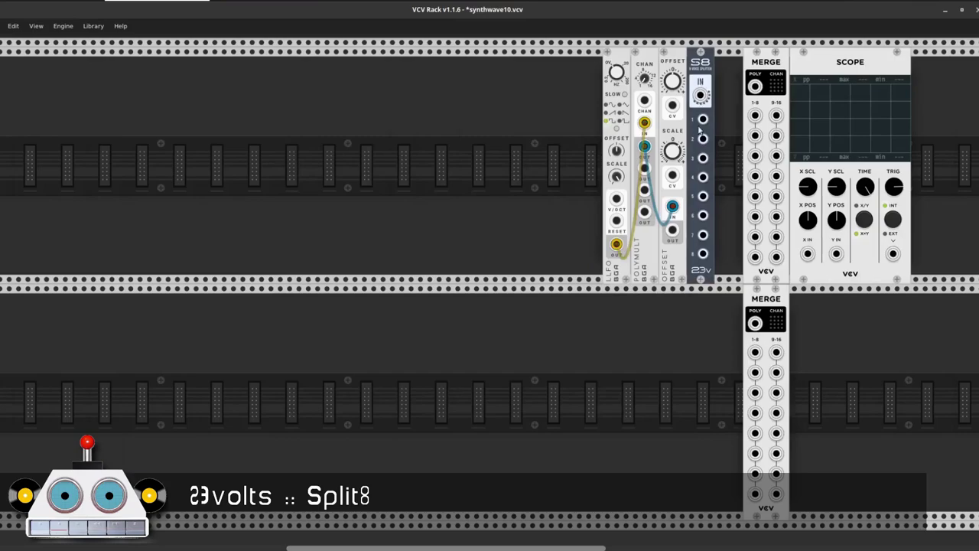
left_click_drag(672, 231, 700, 95)
Patch Split8 outputs 1–5 into Merge inputs 1–5, and Merge POLY into Scope X IN
left_click_drag(425, 186, 528, 179)
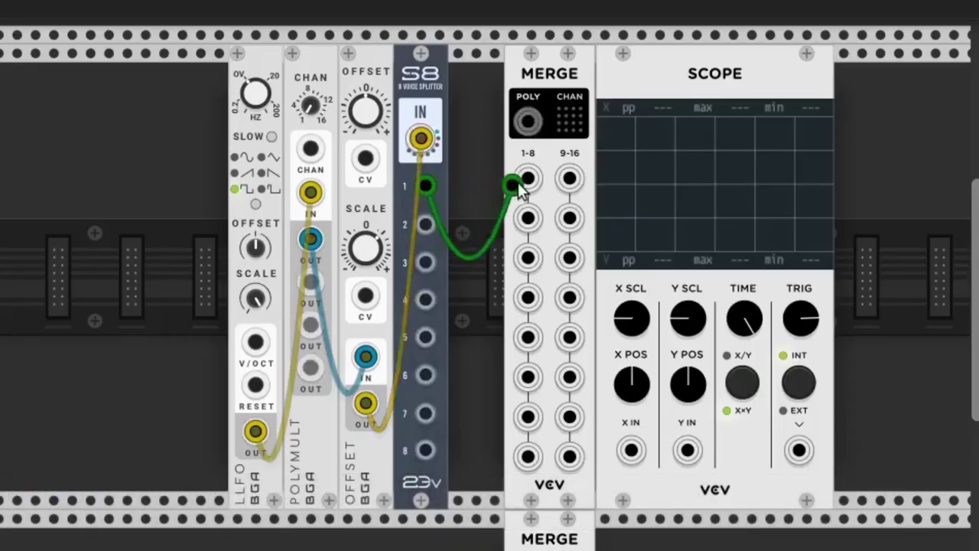
left_click_drag(426, 224, 527, 218)
left_click_drag(425, 263, 528, 258)
left_click_drag(425, 299, 528, 298)
left_click_drag(425, 337, 528, 338)
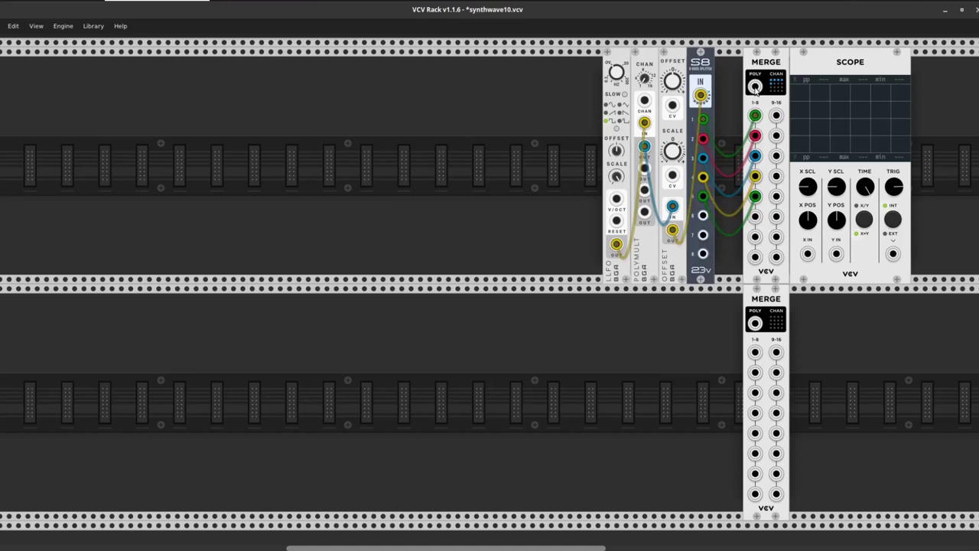
left_click_drag(755, 87, 807, 253)
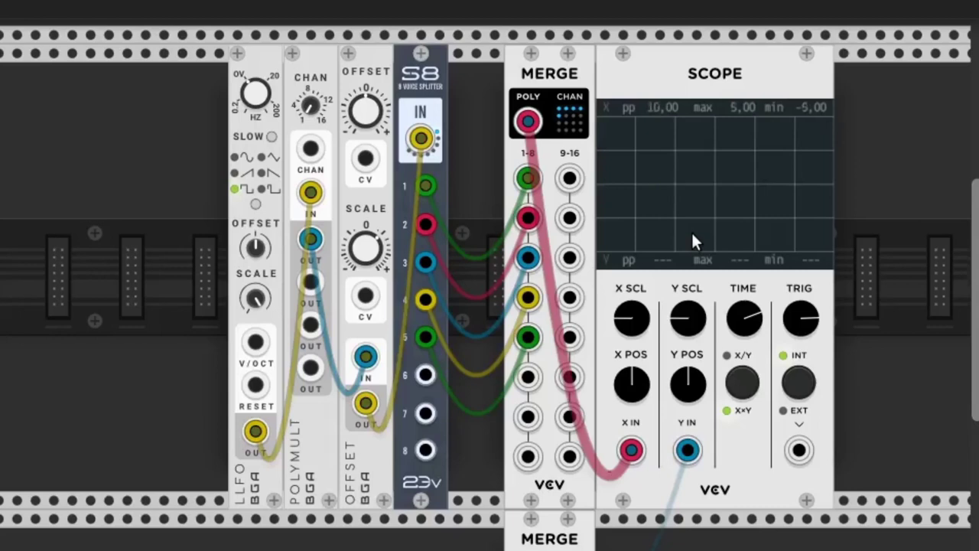
Adjust the POLYMULT channel count and the OFFSET scale amount
right_click(312, 109)
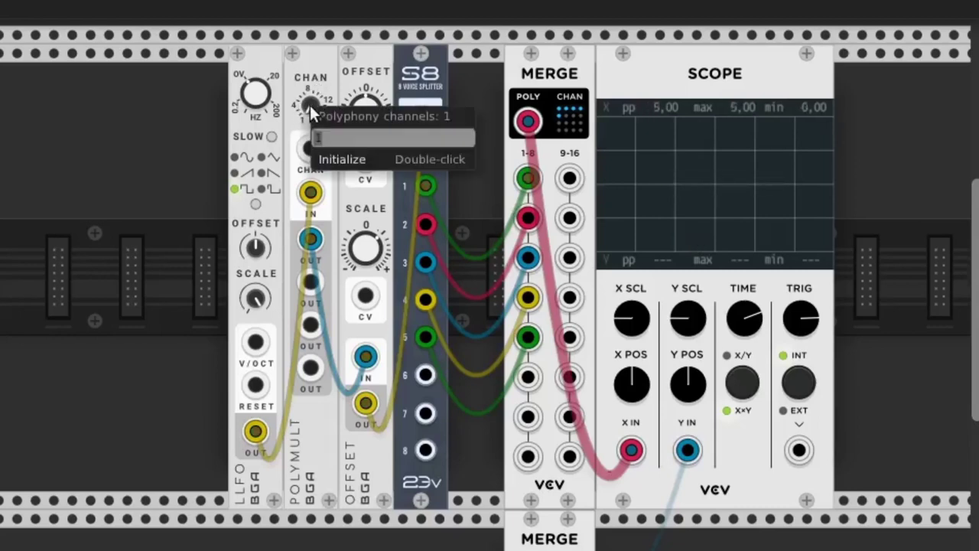
key("Escape")
right_click(309, 107)
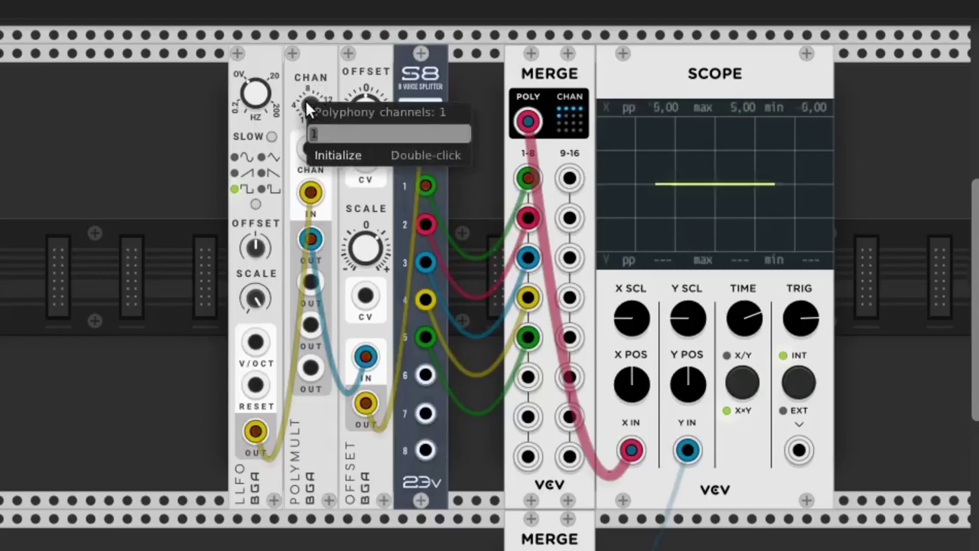
key("Escape")
scroll(309, 108, "right", 2)
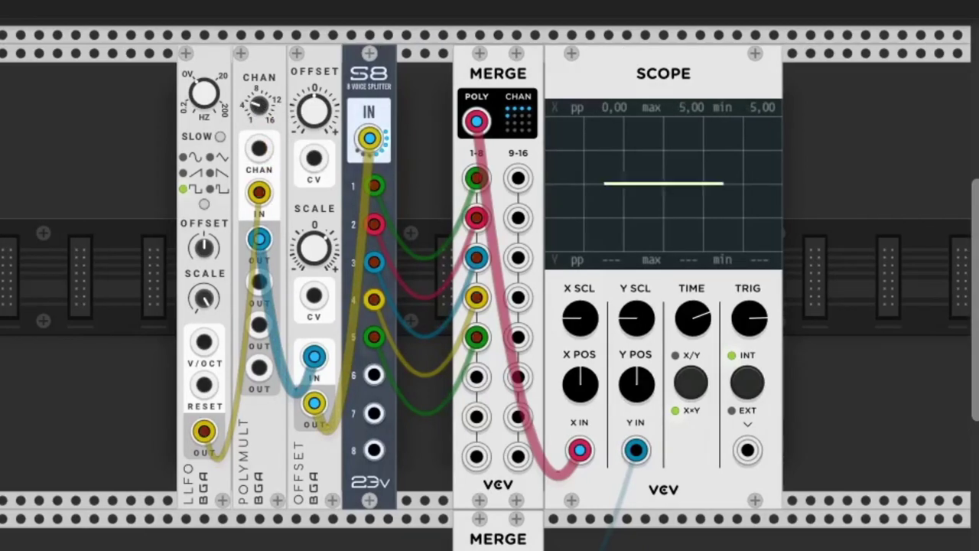
left_click(310, 260)
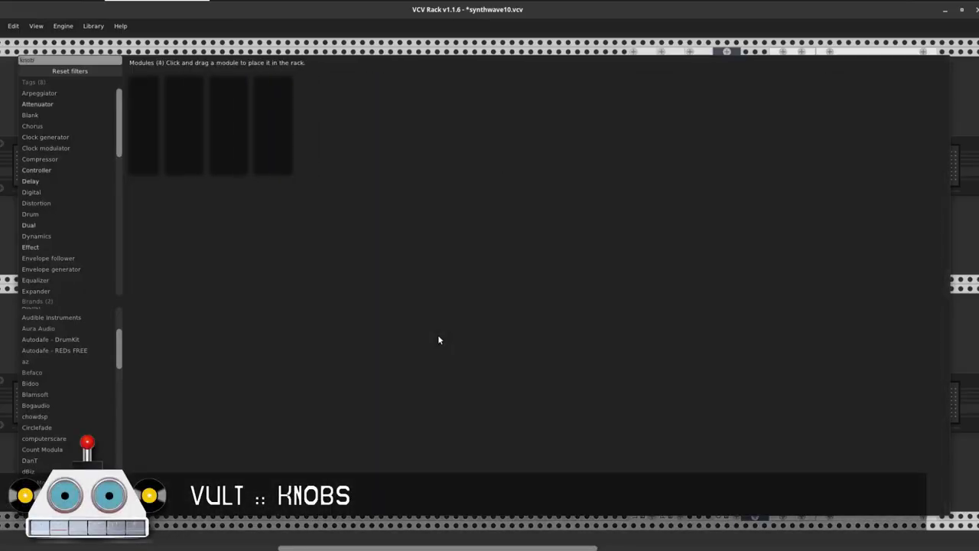
Add a Vult Knobs module and patch Knob 2 into the Polymult
mouse_move(143, 126)
left_mouse_down()
mouse_move(494, 270)
mouse_move(497, 304)
left_mouse_up()
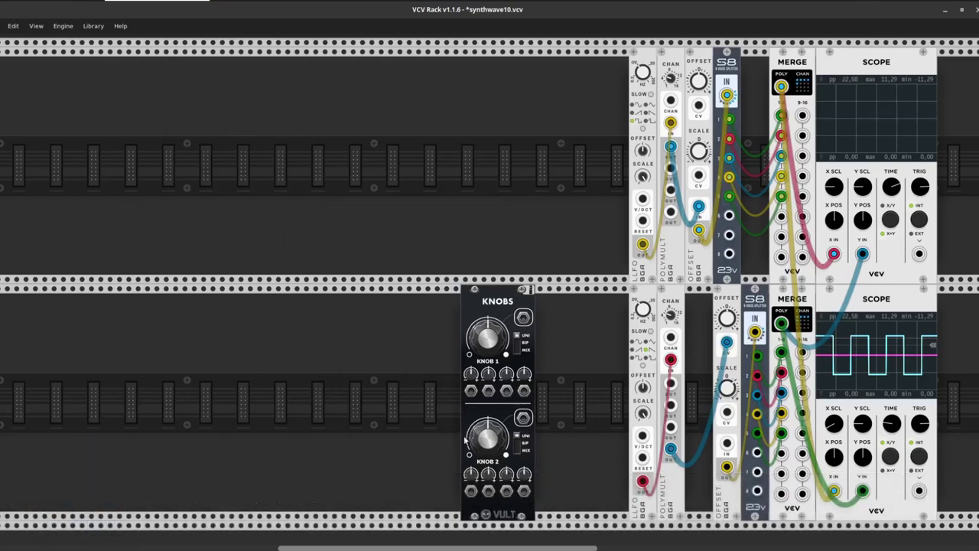
left_click_drag(623, 298, 558, 300)
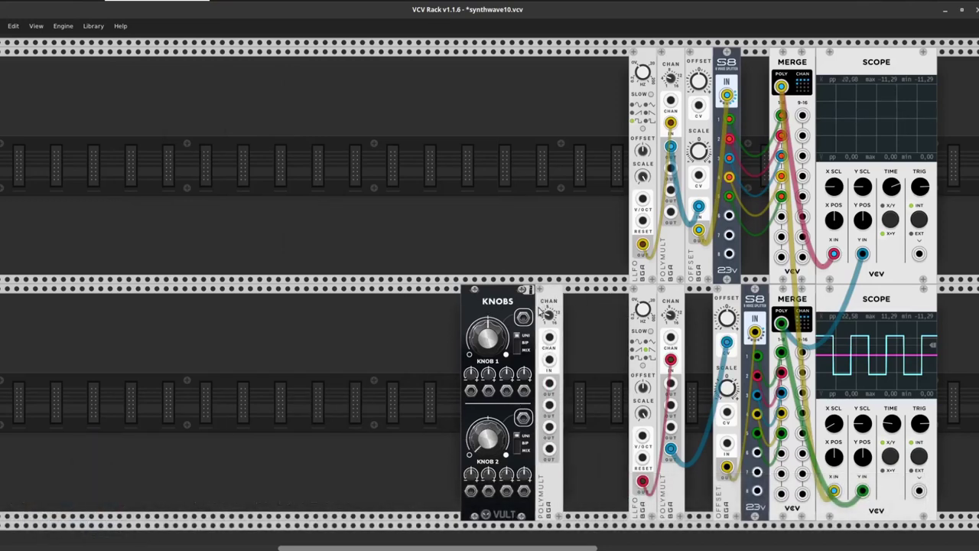
mouse_move(522, 417)
left_mouse_down()
mouse_move(549, 360)
mouse_move(551, 392)
left_mouse_up()
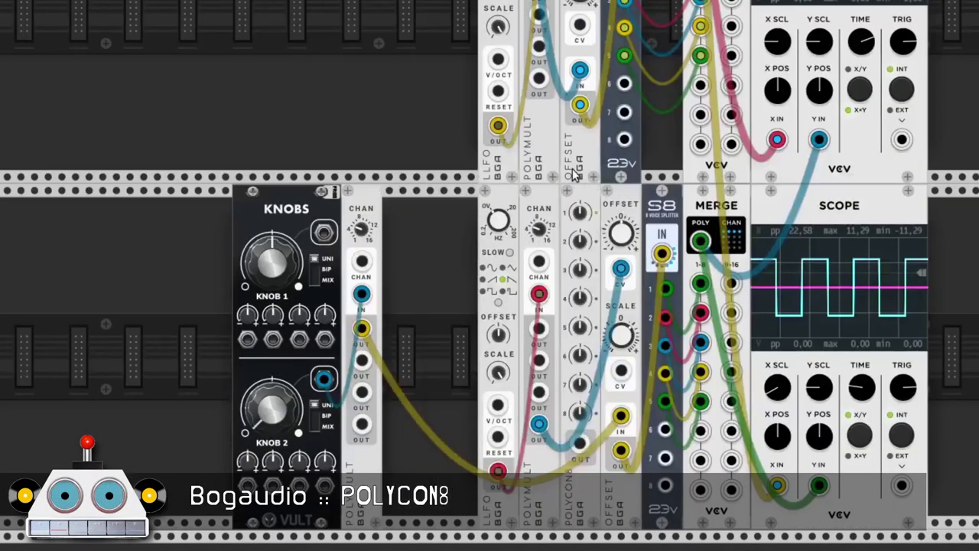
Set POLYCON8 channels to 3.7, 5.2 and 7.3 V and cable it into Offset CV
right_click(580, 212)
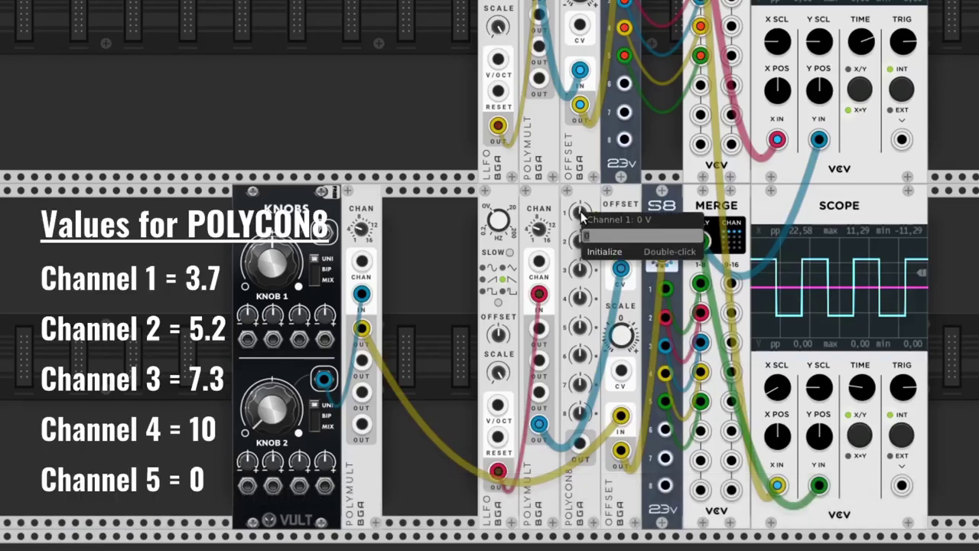
type("7")
key("Return")
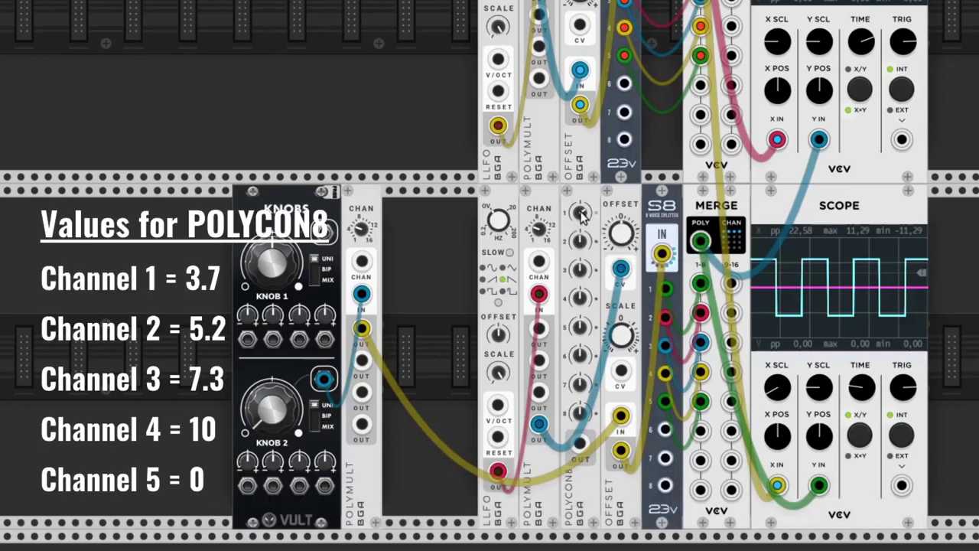
right_click(578, 244)
type("5")
type("2")
key("Return")
right_click(584, 270)
type("7.")
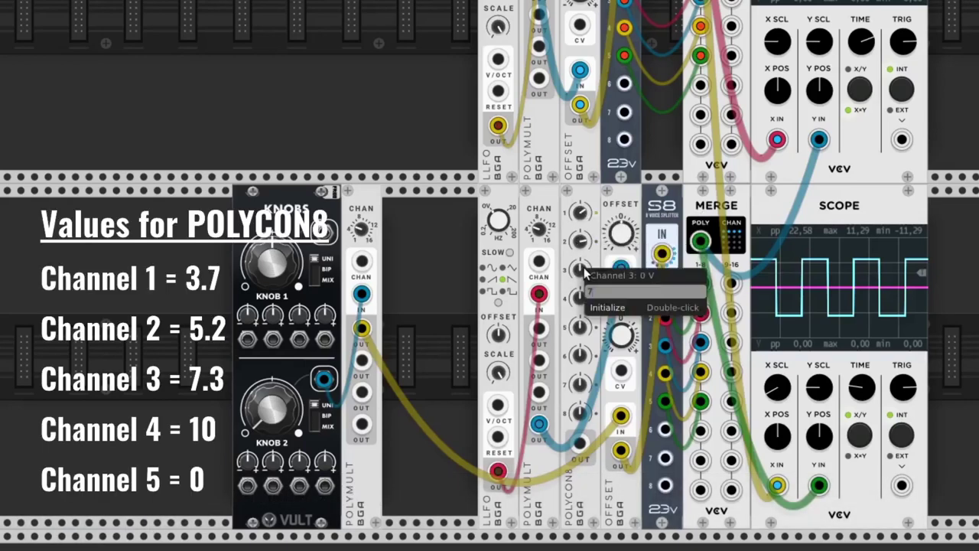
type("3")
key("Return")
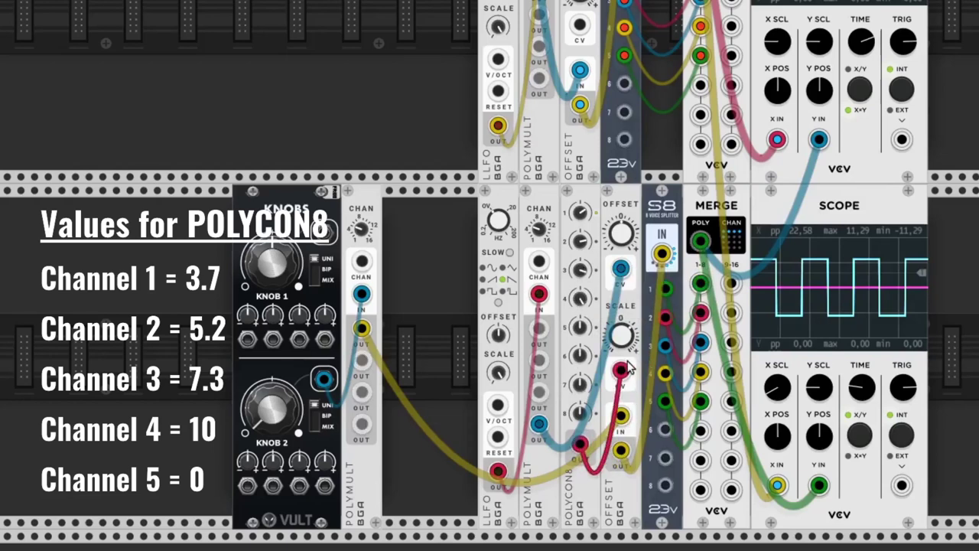
left_click_drag(581, 442, 620, 370)
Give POLYCON8 five channels, Offset scale 2.76 and LLFO scale about 30%
scroll(609, 514, "down", 1)
right_click(583, 492)
mouse_move(631, 526)
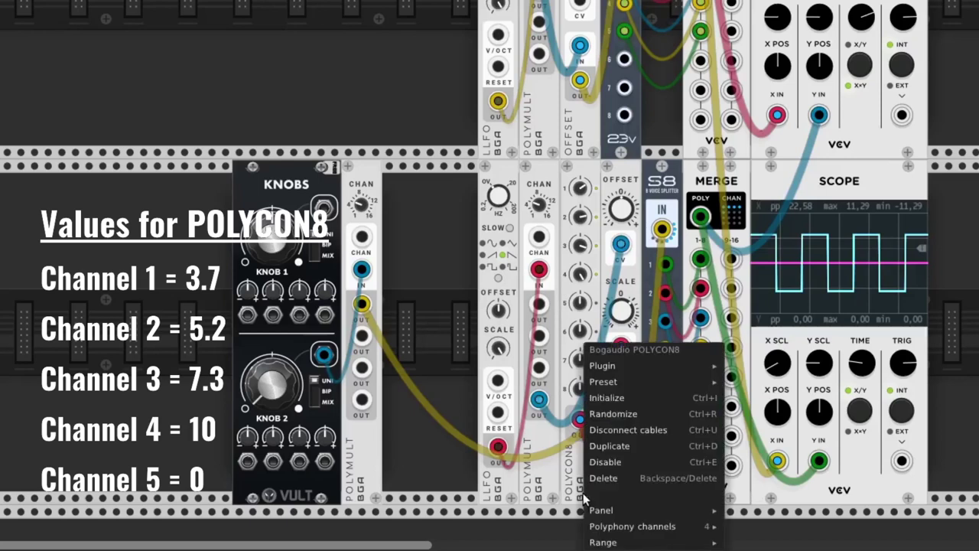
left_click(758, 496)
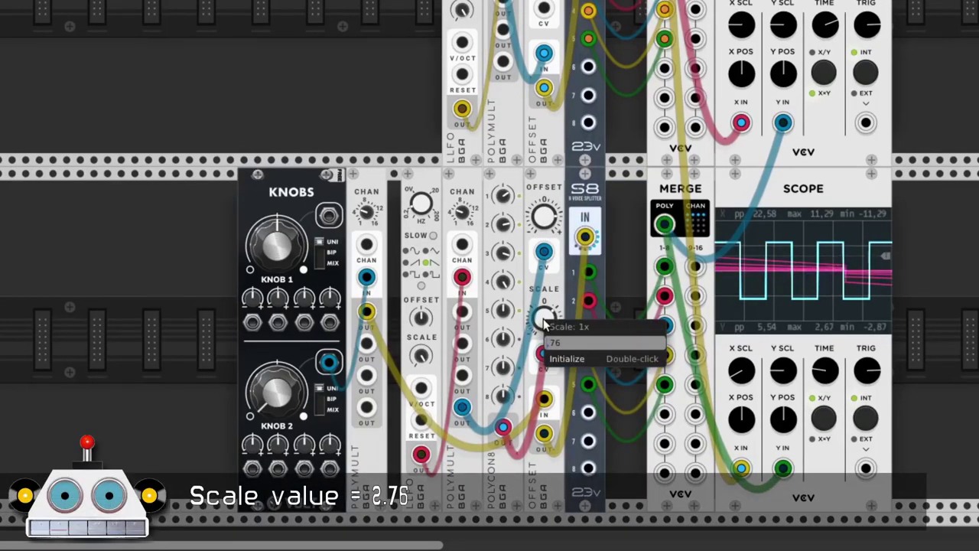
key("Return")
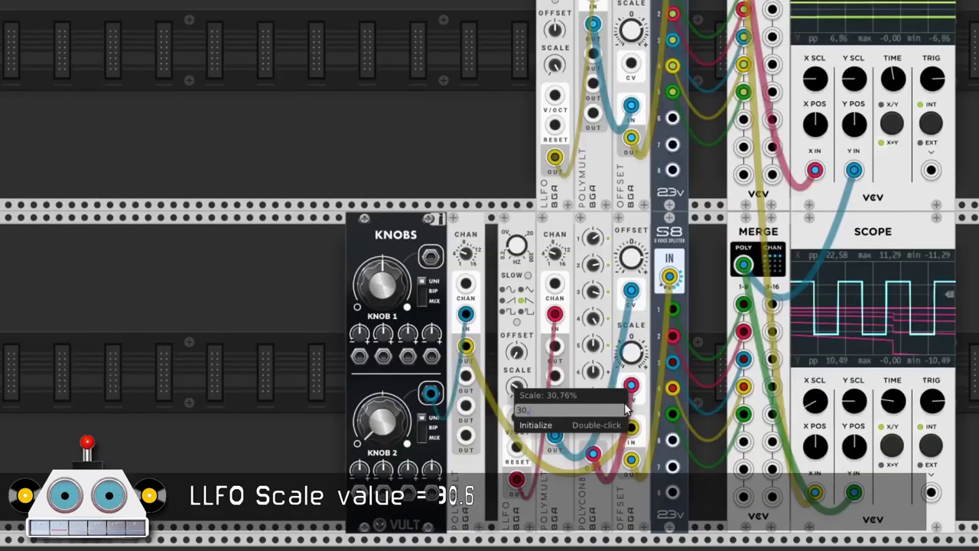
key("Return")
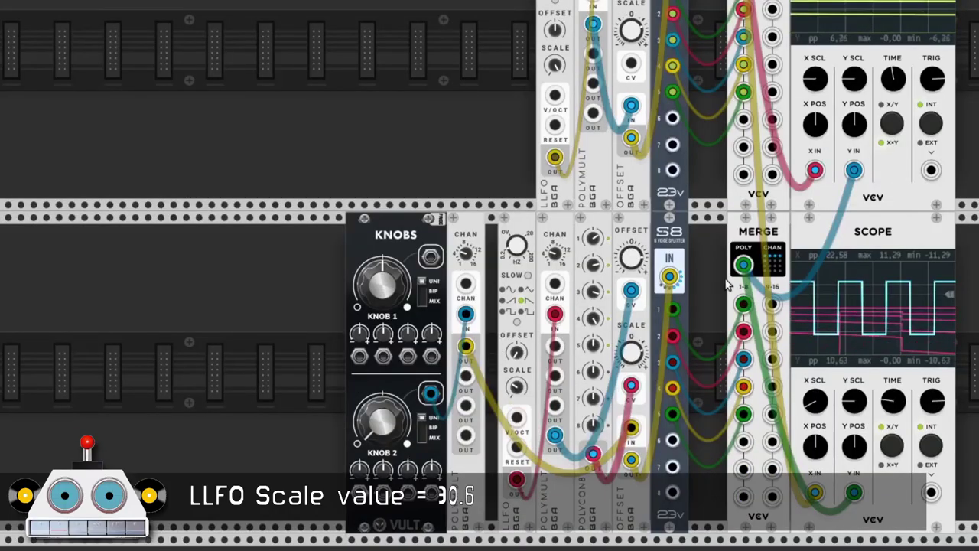
Zoom in on the rack to inspect the Scope's five traces
scroll(724, 289, "up", 3)
scroll(725, 284, "right", 5)
scroll(725, 279, "up", 6, "ctrl")
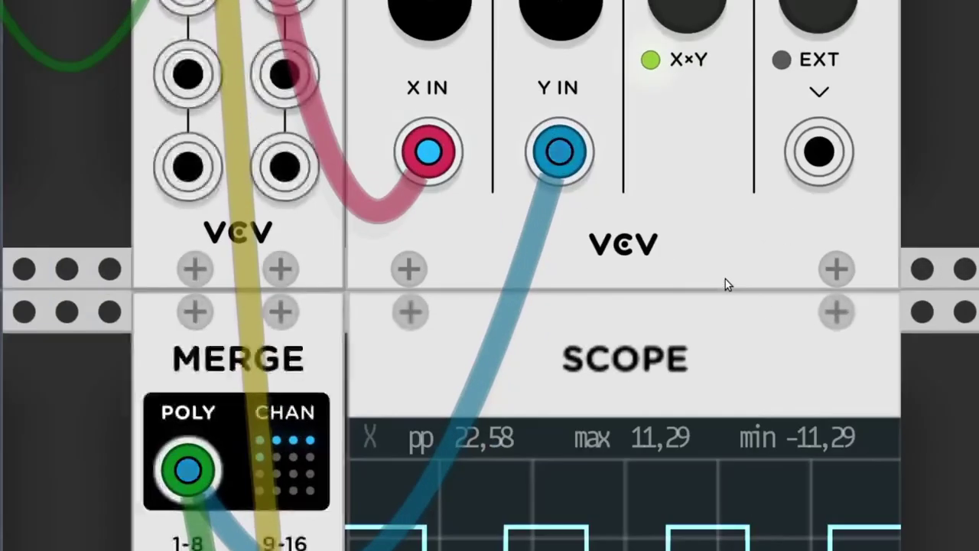
scroll(725, 279, "up", 3)
scroll(725, 279, "up", 3)
scroll(724, 278, "up", 3)
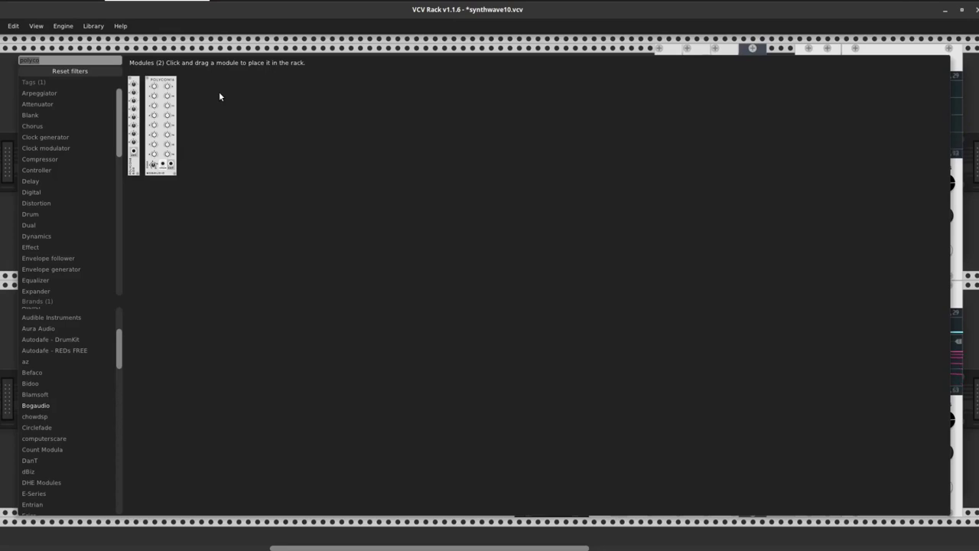
Add the Array modules and cable their OUT STEP jacks to both scopes' X and Y inputs
key("BackSpace")
key("BackSpace")
key("BackSpace")
type("arra")
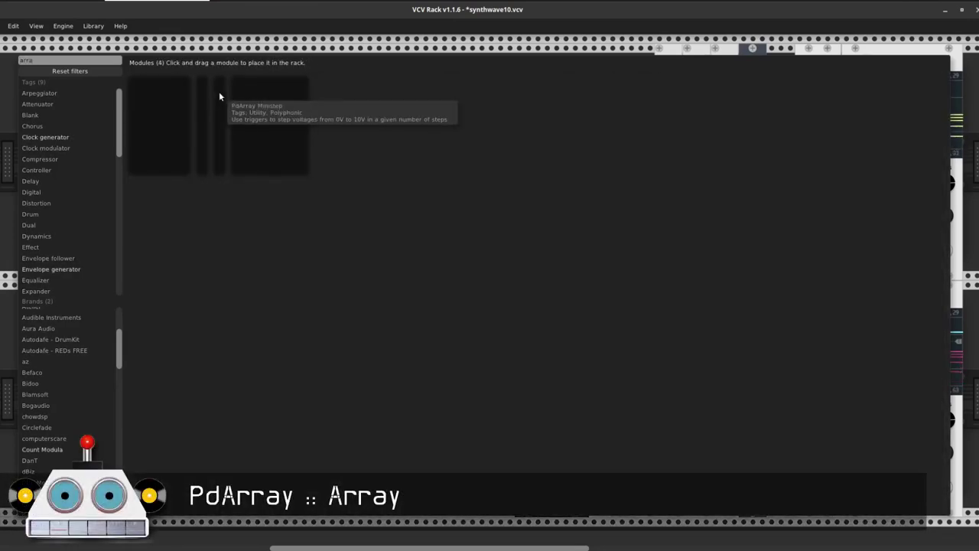
left_click_drag(169, 136, 383, 50)
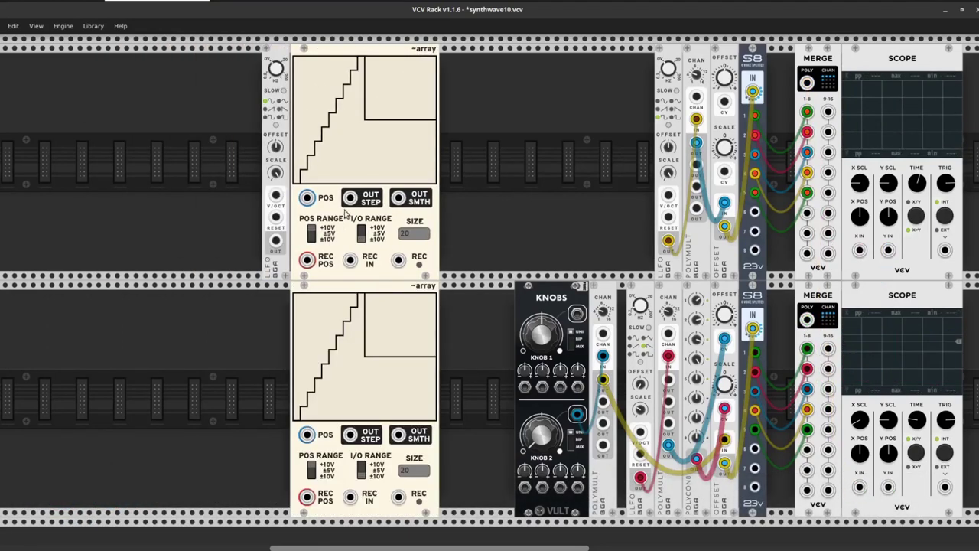
left_click_drag(350, 198, 891, 251)
left_click_drag(770, 315, 350, 434)
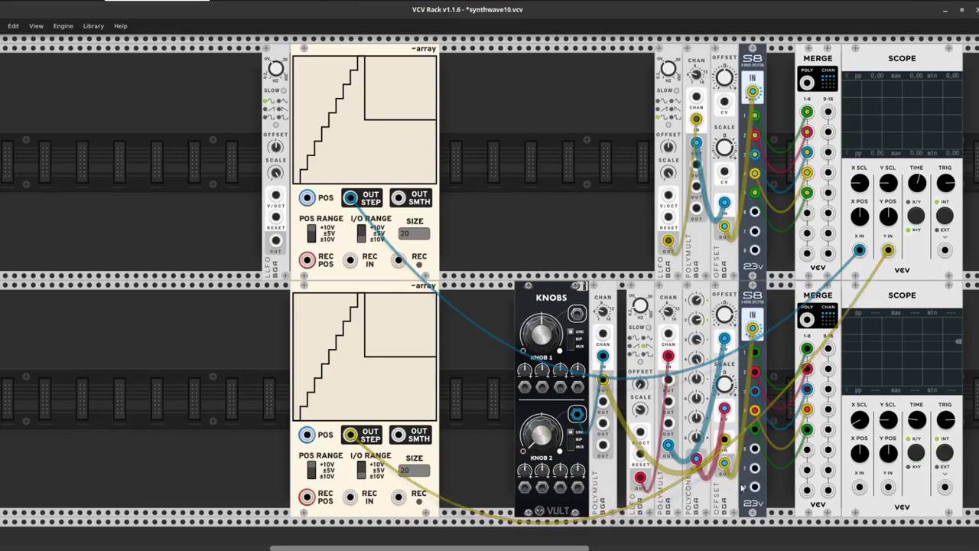
left_click_drag(856, 487, 350, 199)
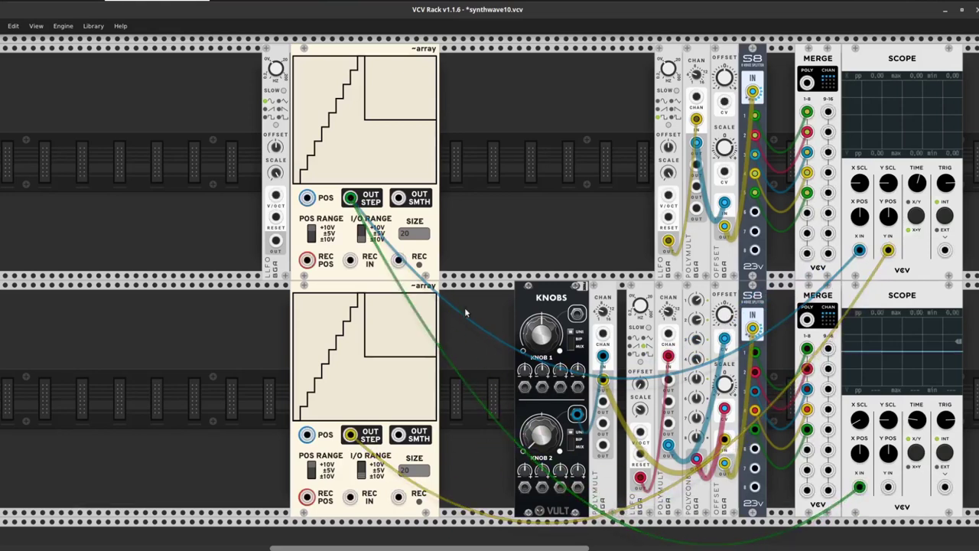
left_click_drag(887, 487, 350, 435)
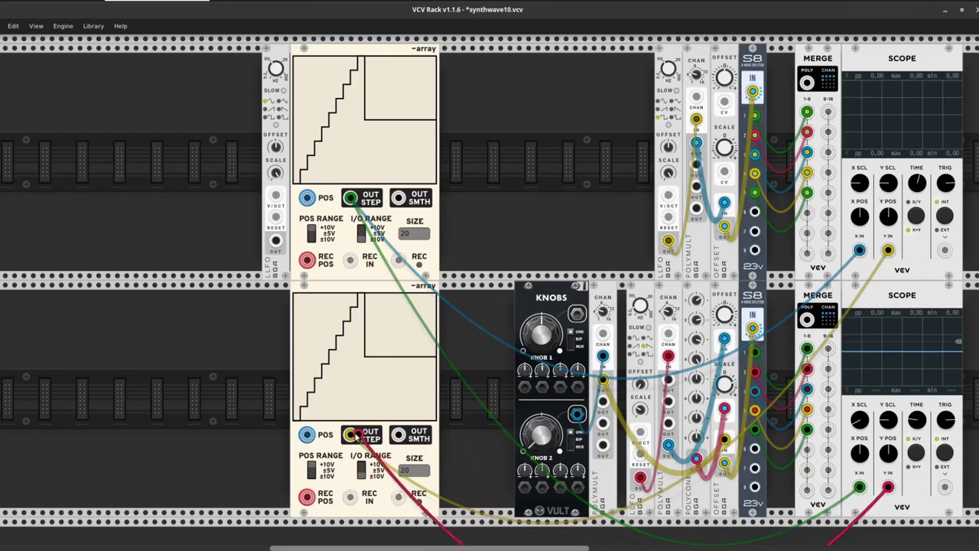
Drive both arrays' POS from the LFO and hand-draw their step pulses
left_click_drag(275, 241, 306, 198)
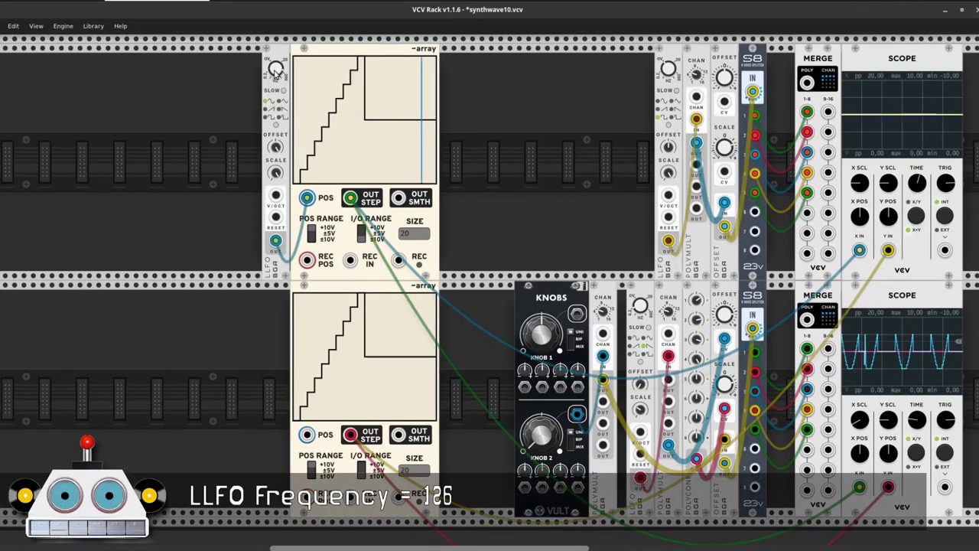
left_click_drag(307, 435, 276, 241)
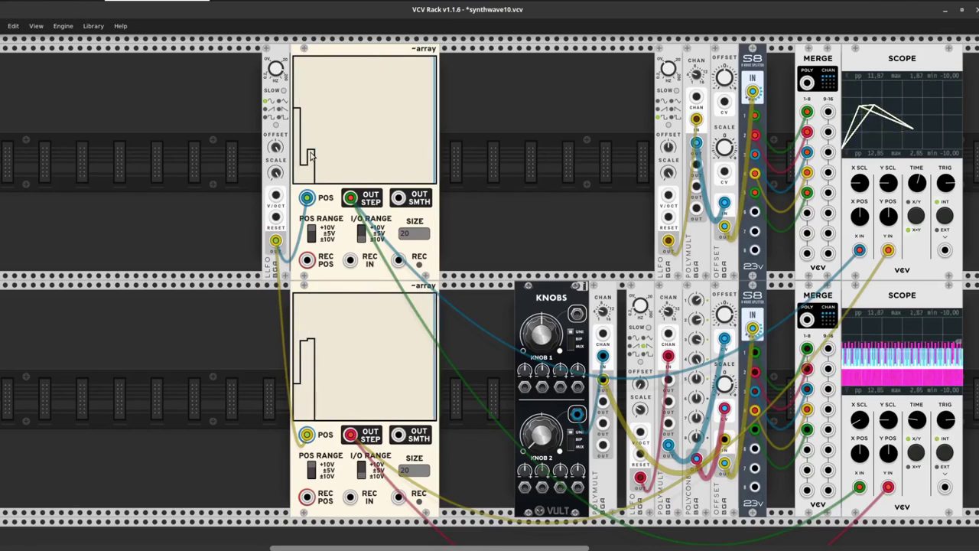
left_click_drag(305, 169, 316, 132)
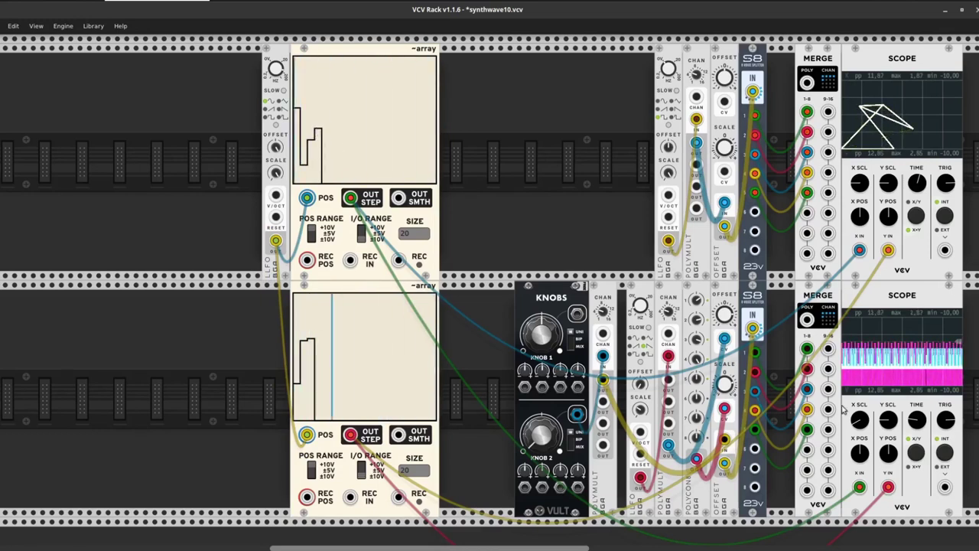
left_click_drag(851, 408, 851, 393)
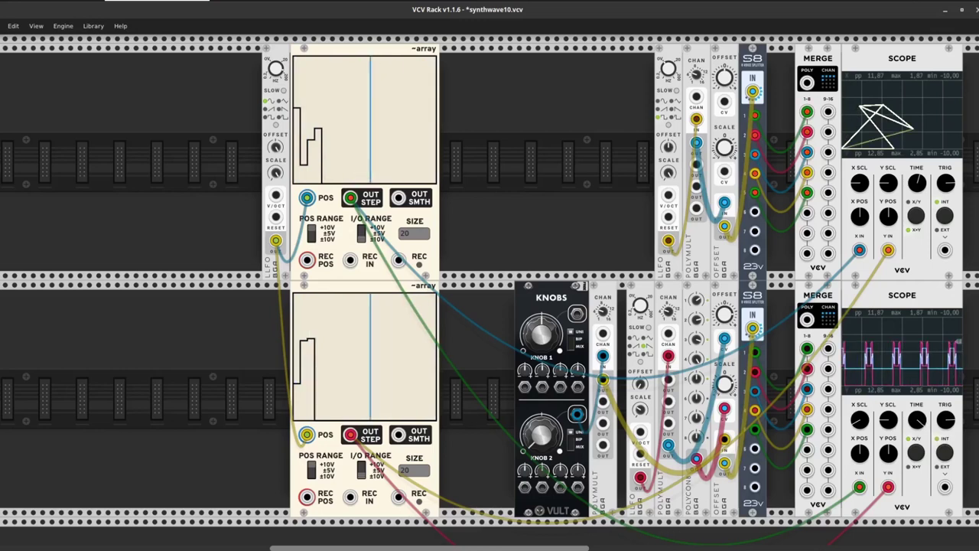
left_click(392, 353)
left_click(433, 345)
left_click(411, 320)
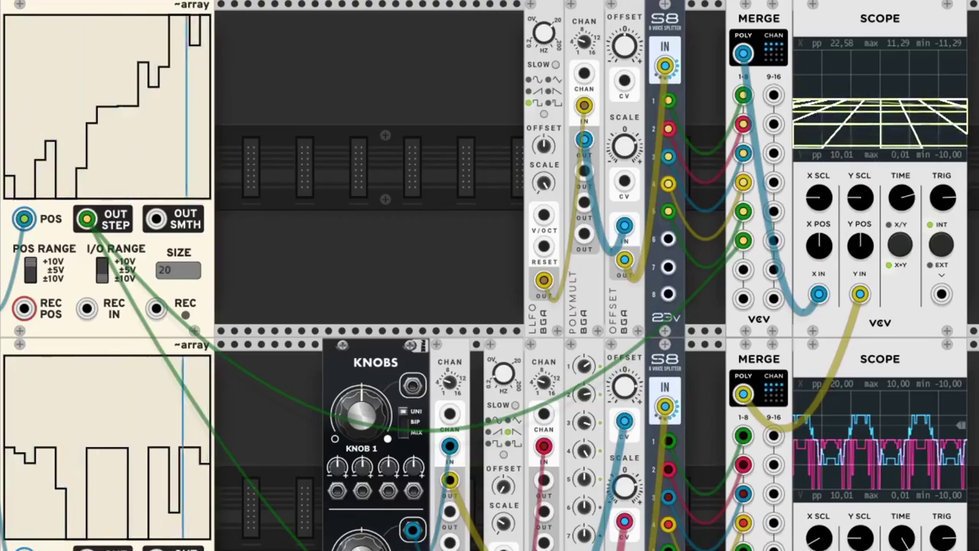
Place a Circle VCO in the gap of the top row
type("circle")
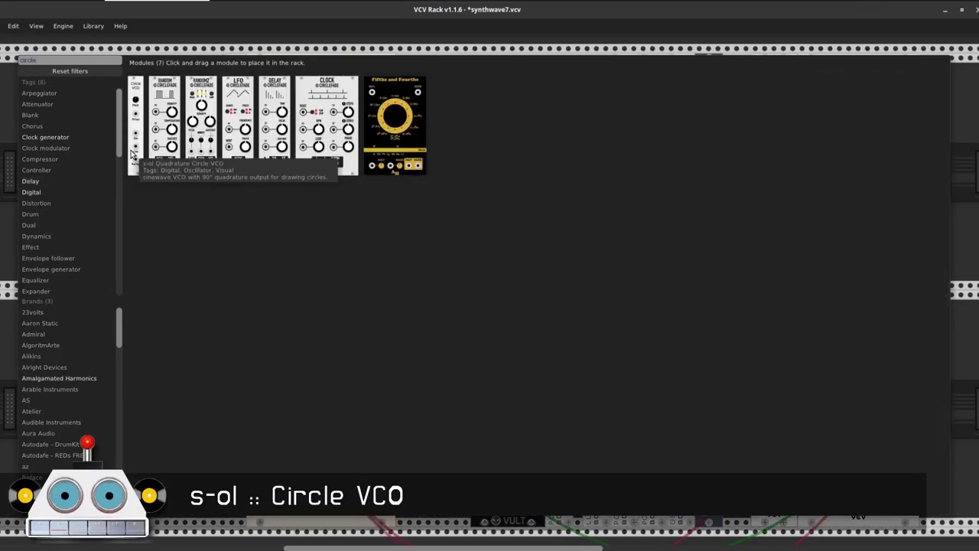
left_click(131, 155)
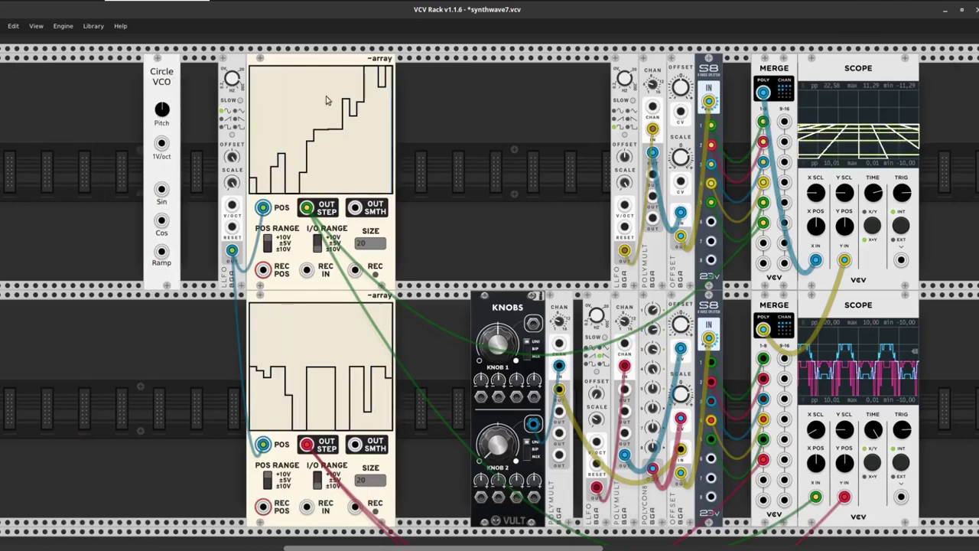
left_click_drag(140, 99, 487, 193)
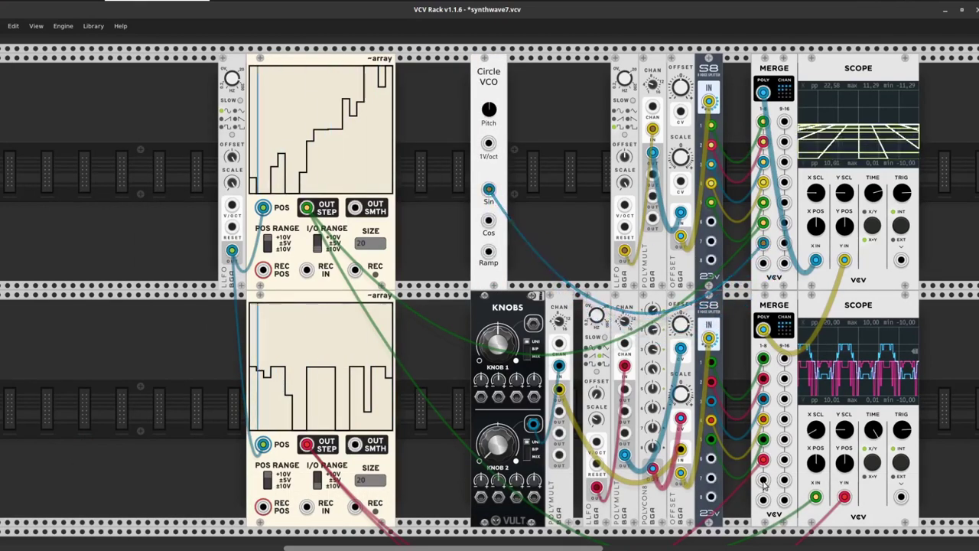
Cable the Circle VCO cosine into the top merge and add a Utilities module
left_click_drag(759, 487, 762, 505)
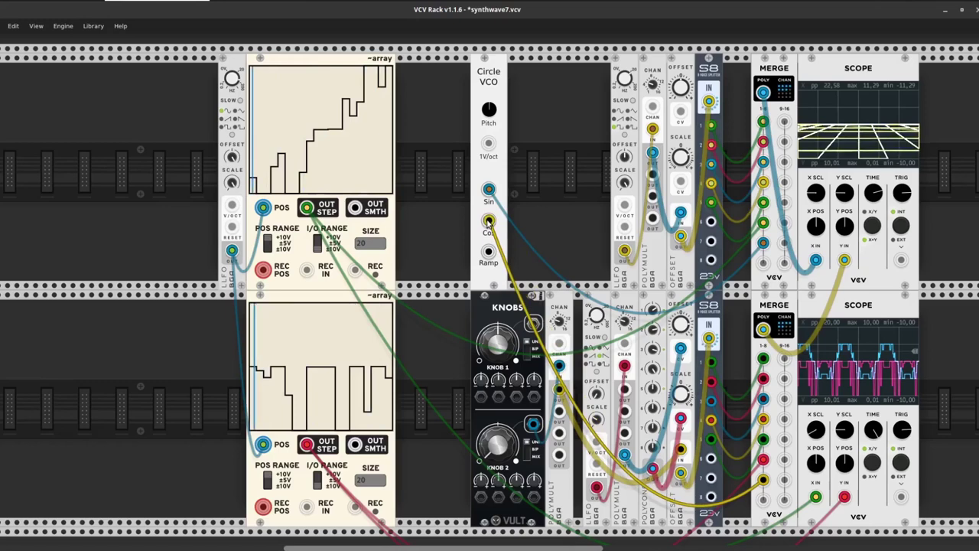
left_click_drag(488, 222, 488, 222)
right_click(533, 117)
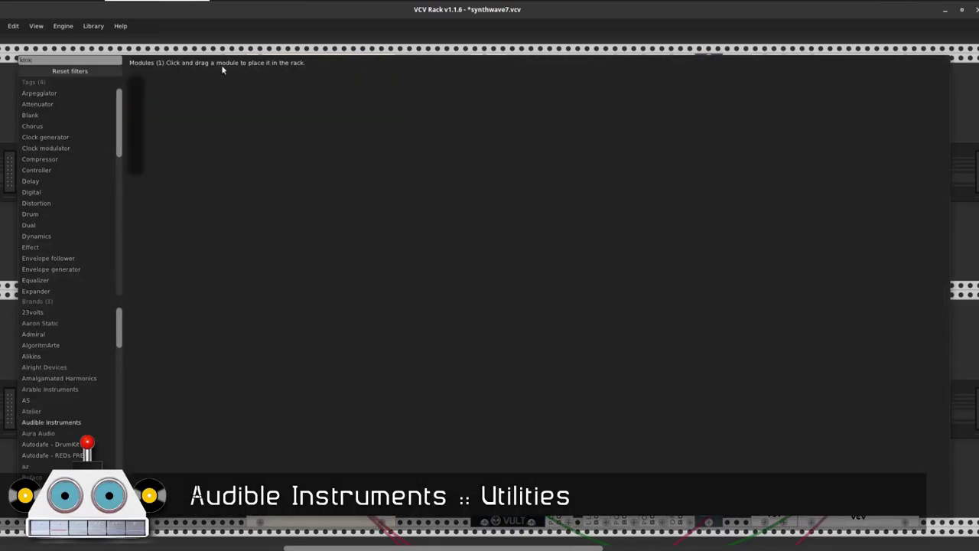
left_click_drag(143, 113, 506, 81)
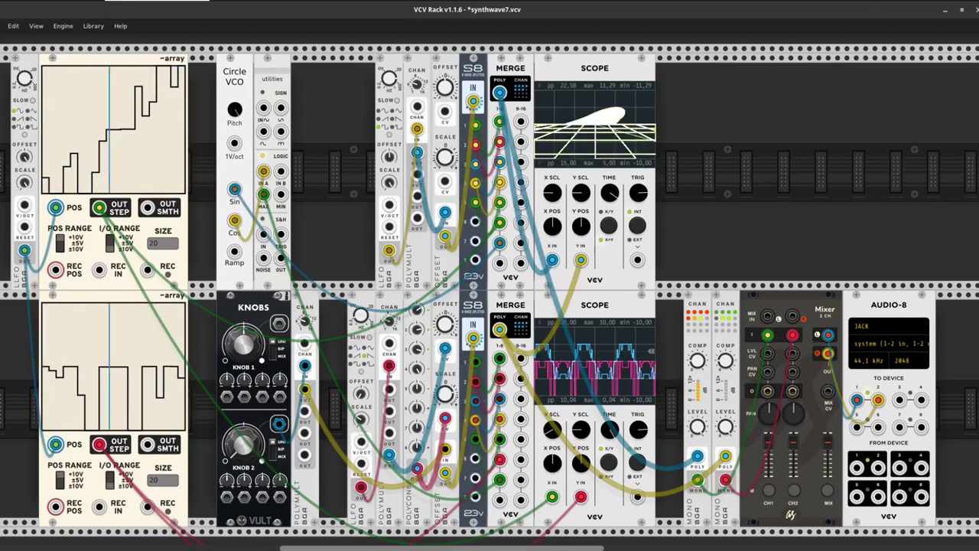
Add a widened Lissajous-mode Opsylloscope with X/Y cabled from both merges
right_click(715, 175)
type("ops")
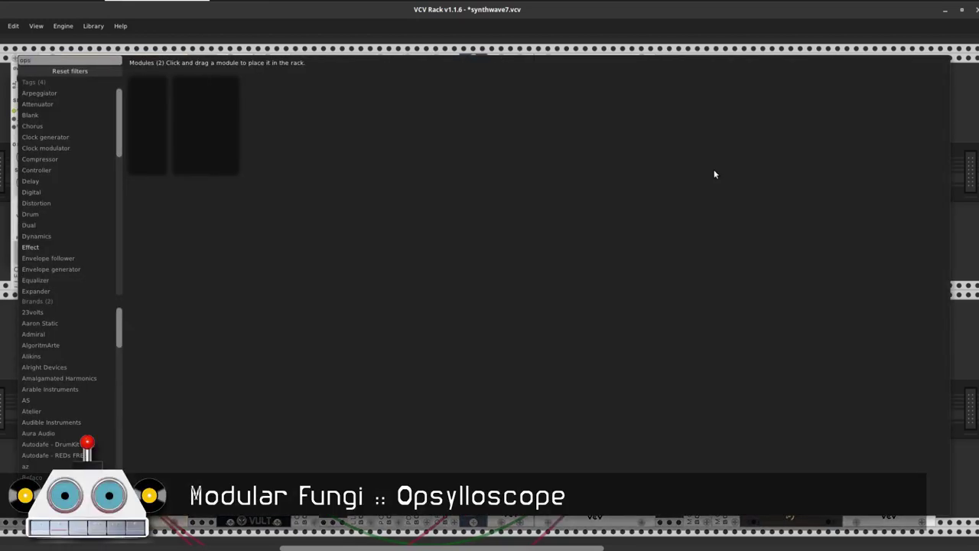
left_click(215, 142)
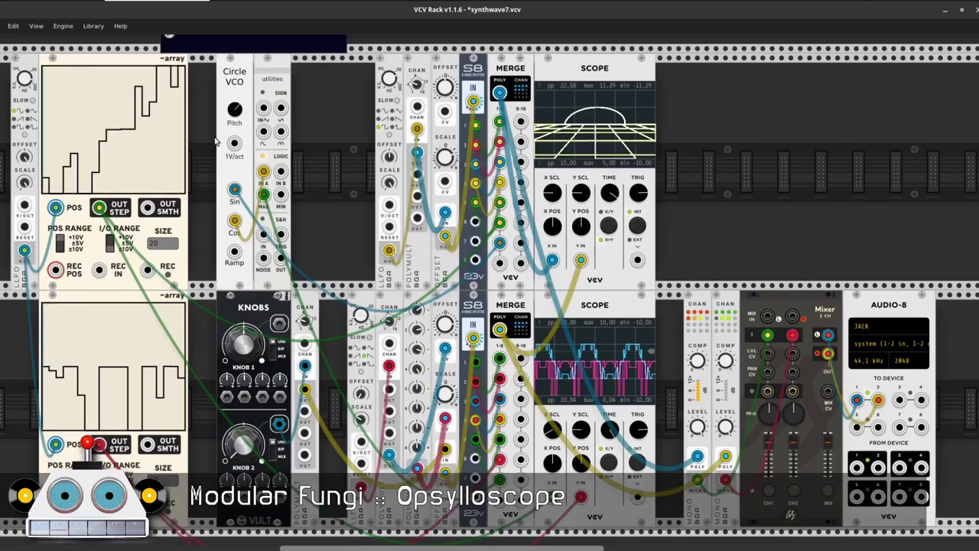
left_click_drag(694, 65, 548, 92)
mouse_move(692, 104)
left_mouse_down()
mouse_move(518, 334)
mouse_move(498, 329)
left_mouse_up()
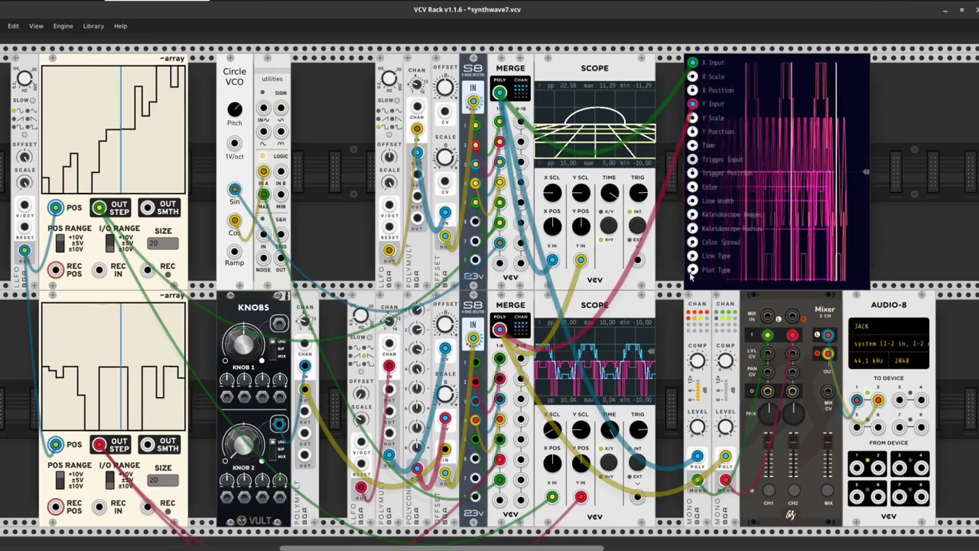
left_click(692, 270)
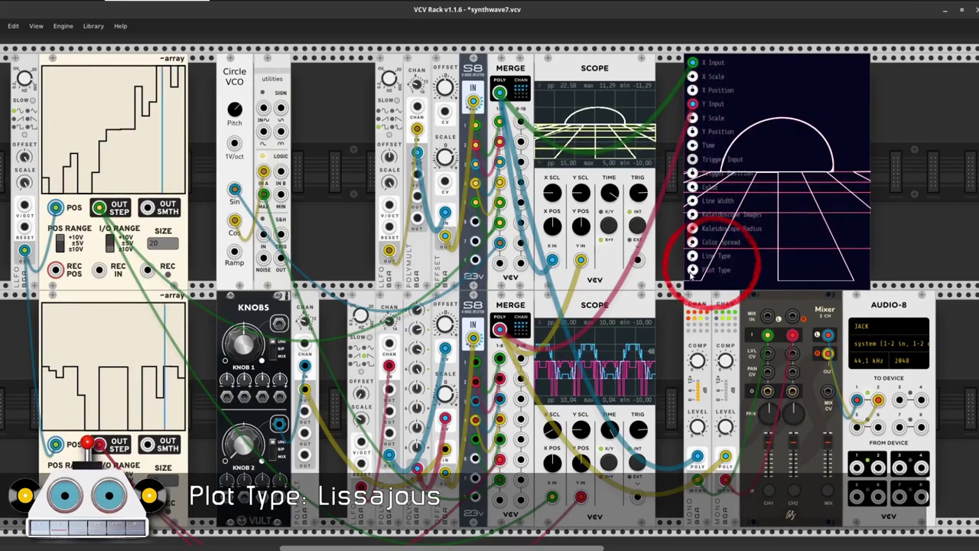
left_click_drag(869, 220, 934, 225)
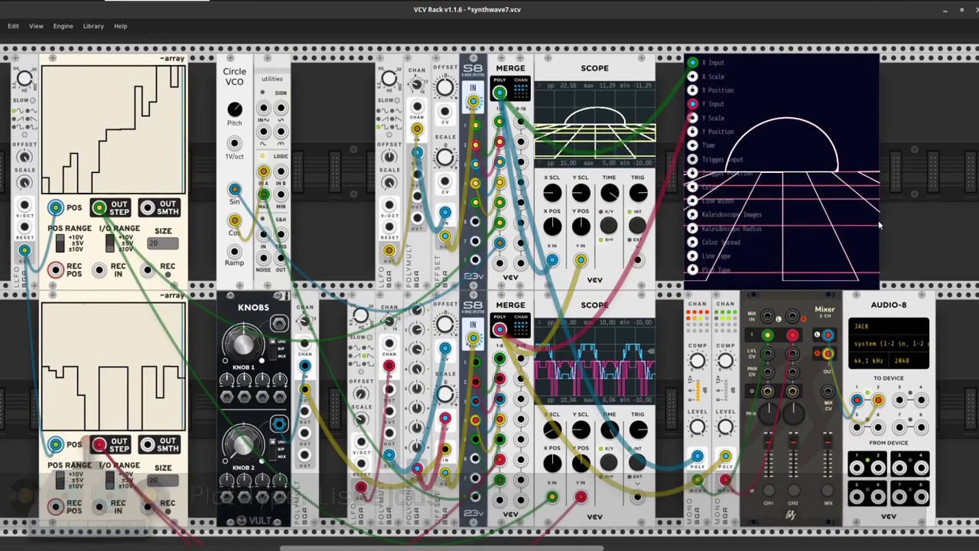
Add a Bogaudio VCAMP module to the rack
key("Return")
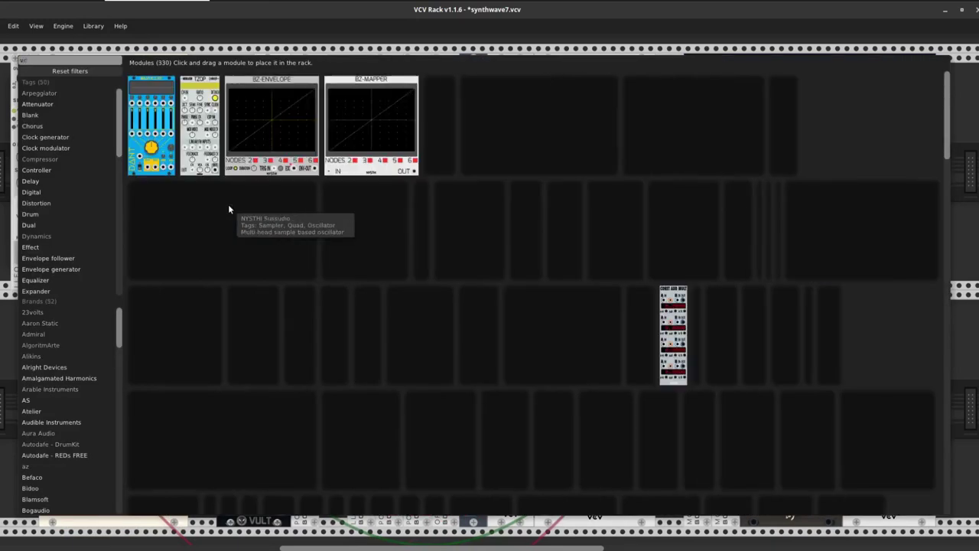
type("vcamp")
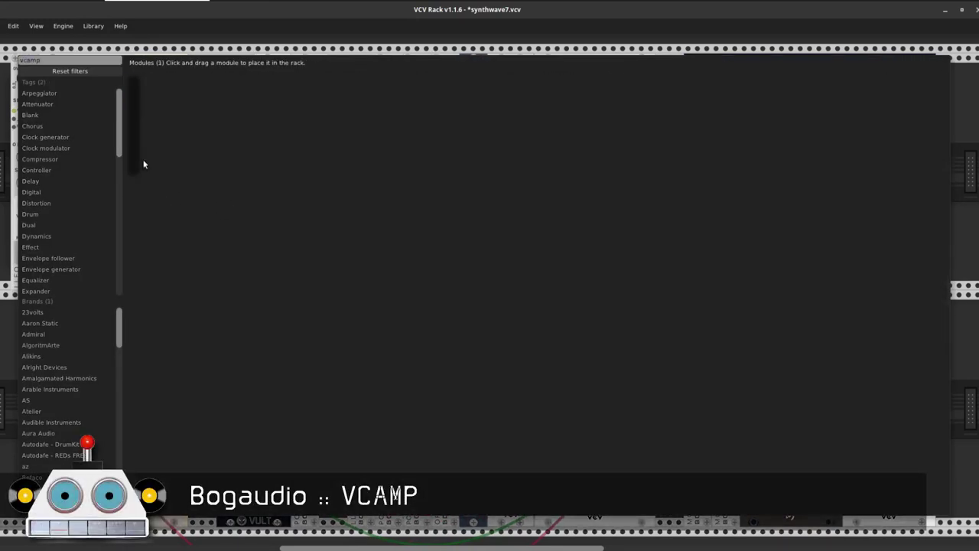
left_click(138, 159)
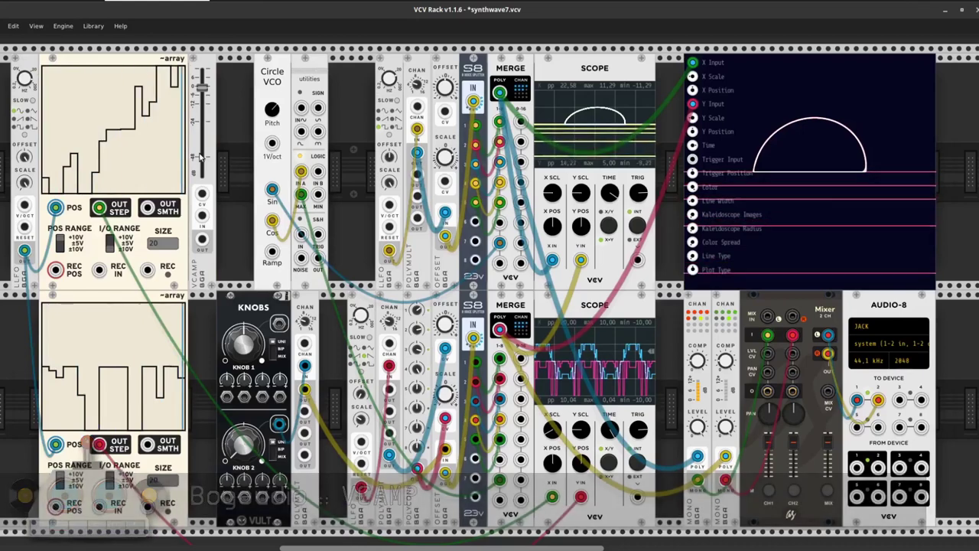
Add a MergeSplit4 next to VCAMP and cable it to the lower array's OUT STEP
key("Return")
type("spl")
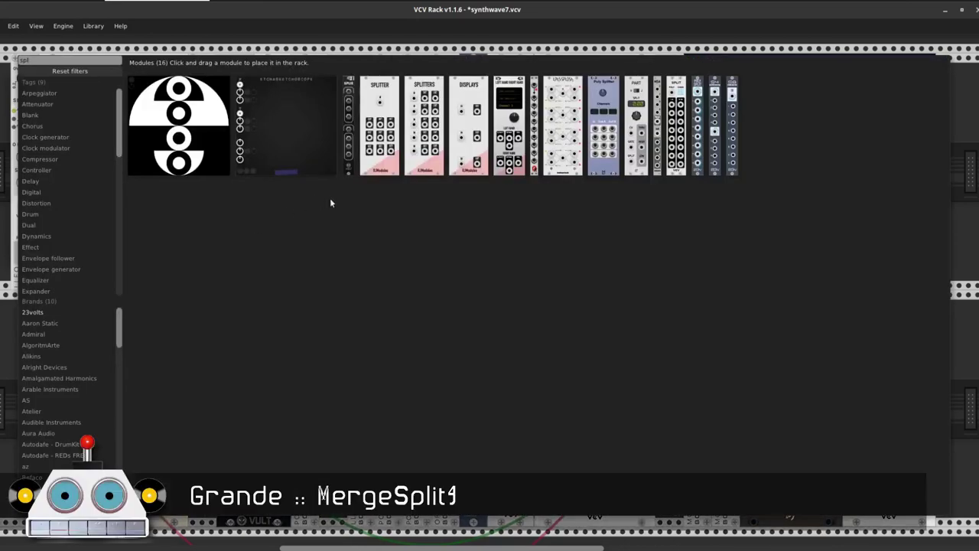
left_click(659, 146)
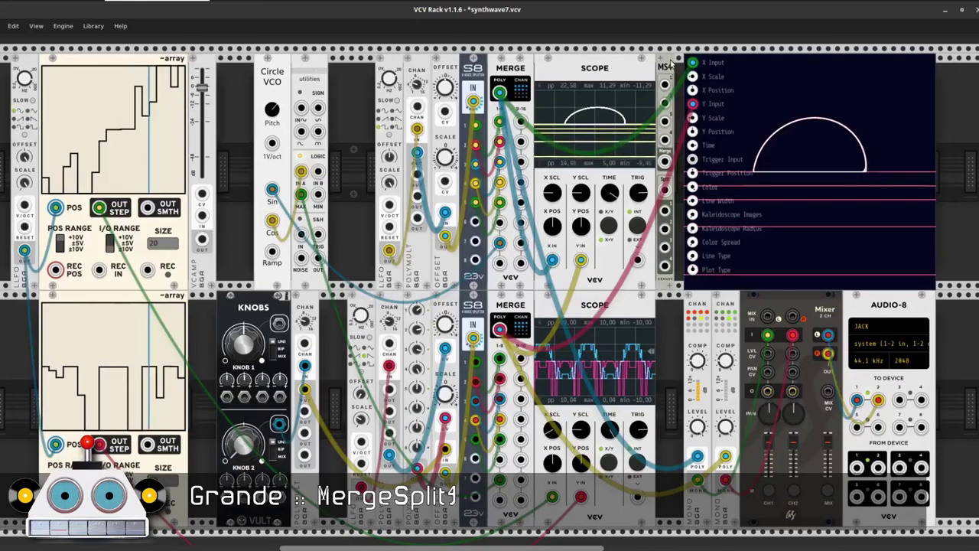
left_click_drag(226, 84, 114, 195)
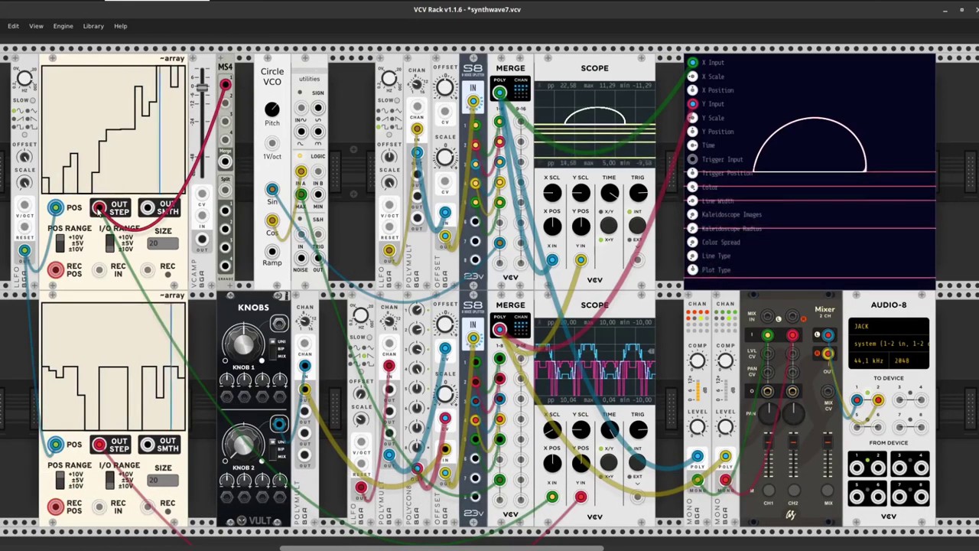
left_click_drag(225, 261, 197, 260)
left_click_drag(197, 101, 132, 407)
left_click_drag(100, 451, 100, 452)
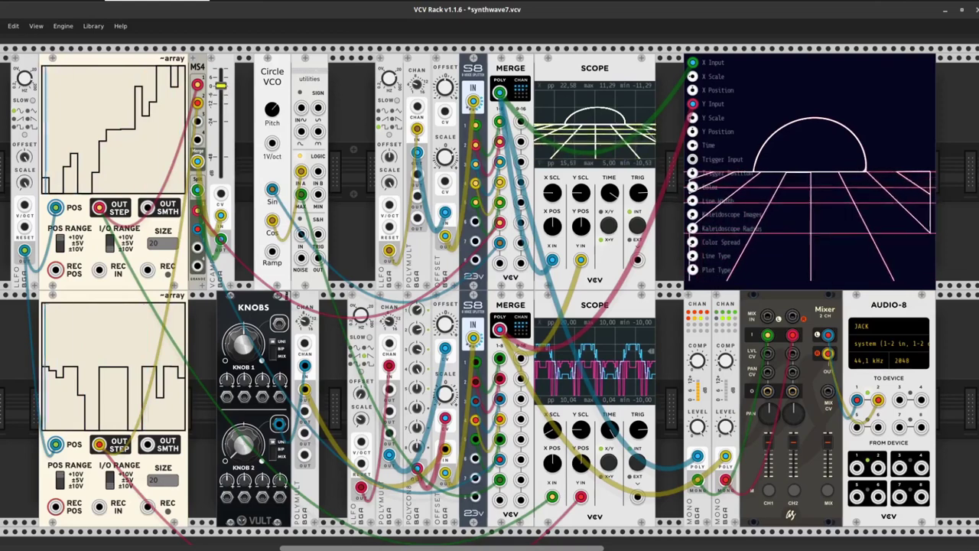
Add an AtNuVrTr attenuverter from a library search for 'att' and place it beside Circle VCO
key("Return")
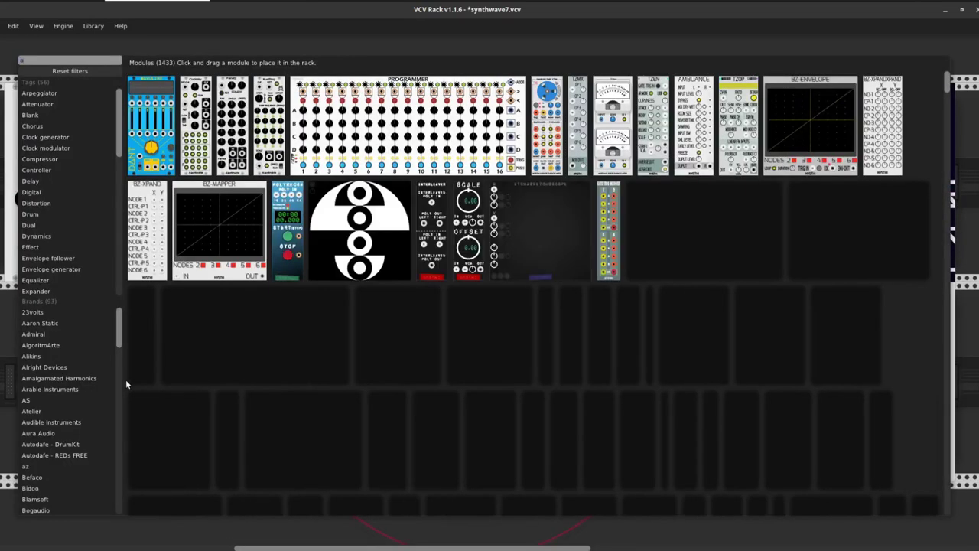
type("att")
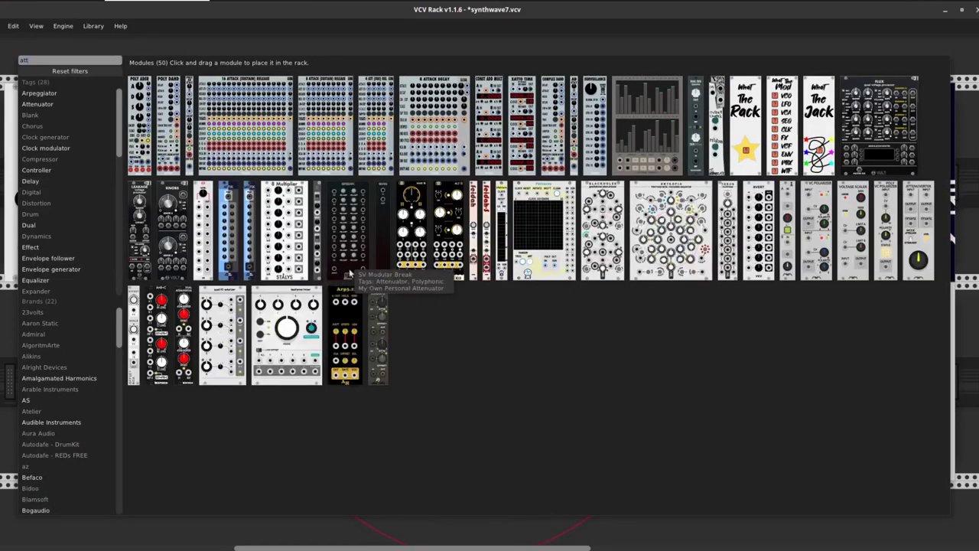
left_click(378, 312)
mouse_move(172, 283)
left_mouse_down()
mouse_move(115, 229)
mouse_move(44, 279)
left_mouse_up()
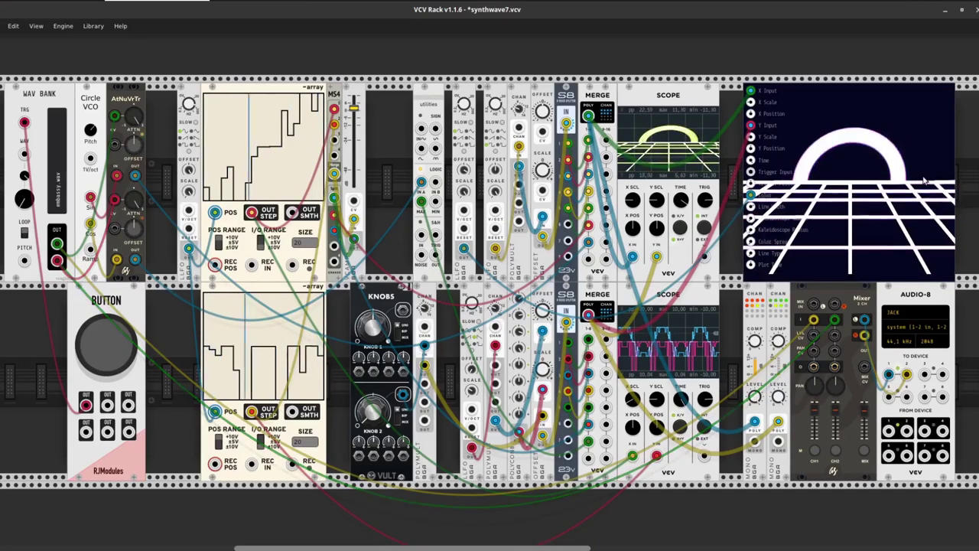
Zoom in and out on the Opsylloscope to view its sun-and-grid drawing
scroll(923, 180, "up", 5)
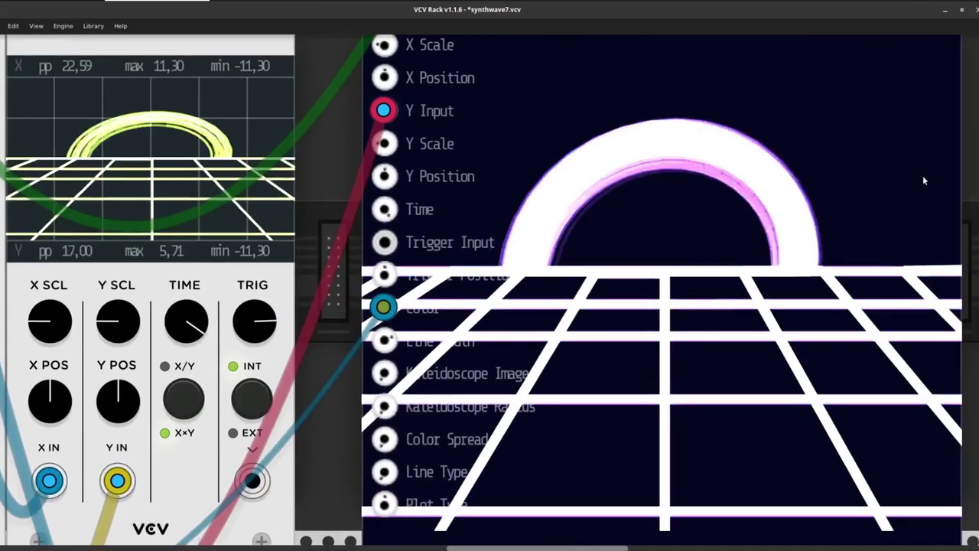
scroll(283, 322, "down", 2)
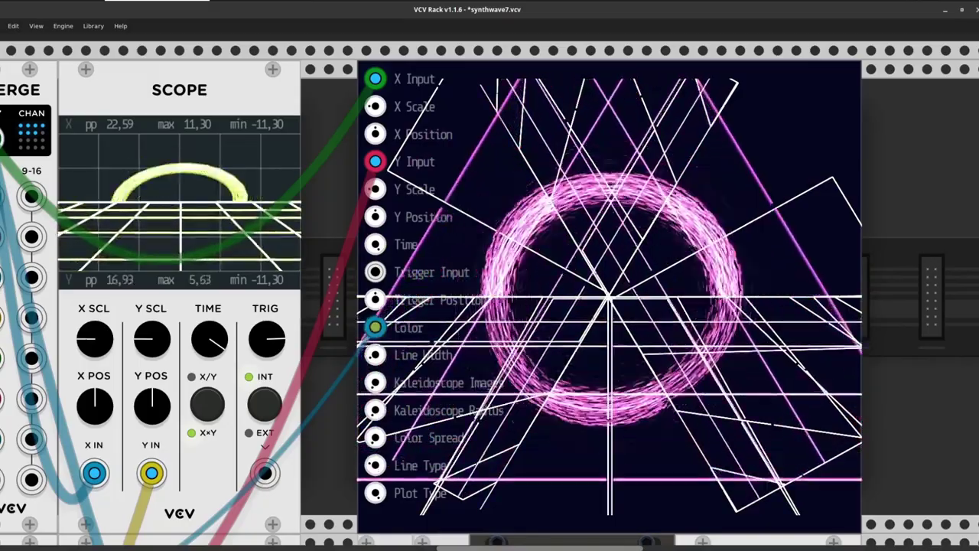
scroll(379, 412, "down", 1)
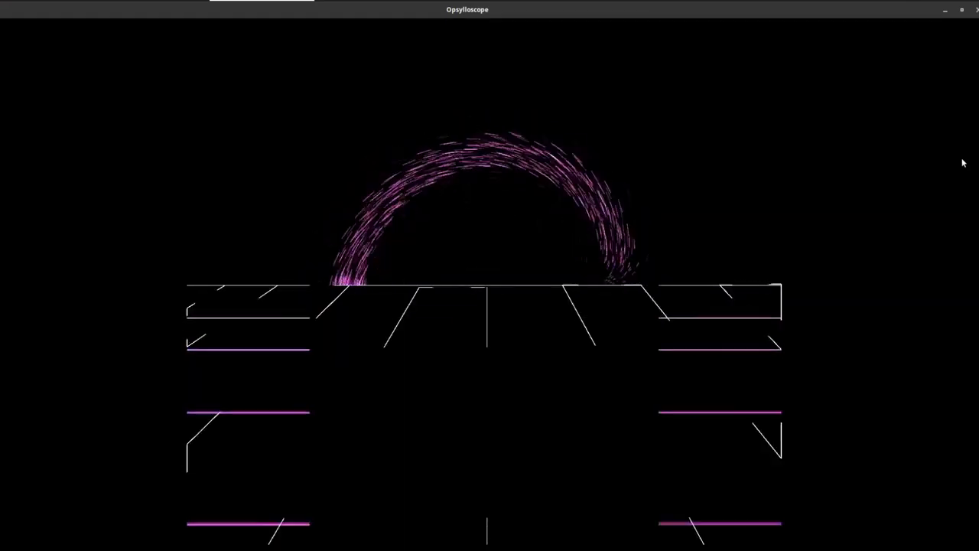
Back in the rack, move the green cable to the second AtNuVrTr IN and patch LFO OUT into its CV
key("alt+Tab")
left_click_drag(316, 154, 344, 260)
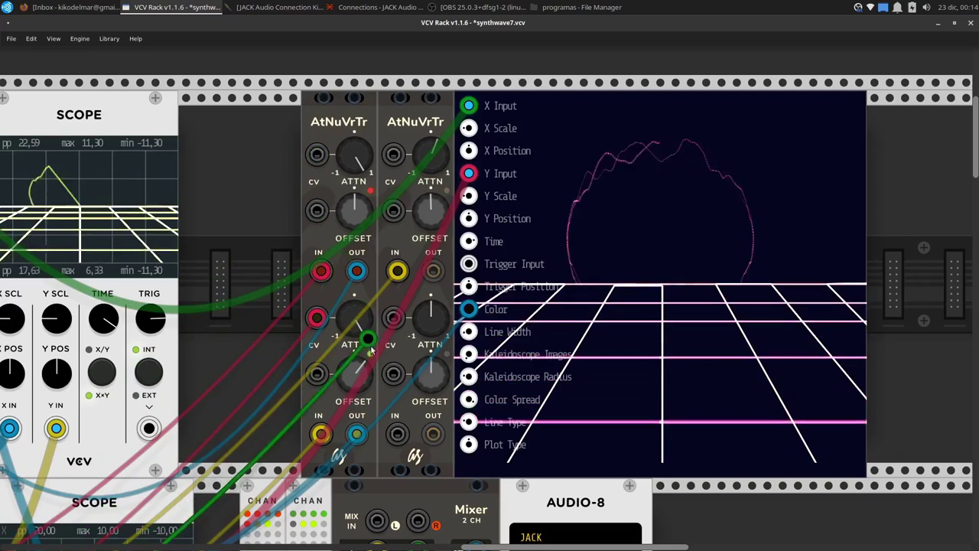
left_click_drag(344, 260, 398, 434)
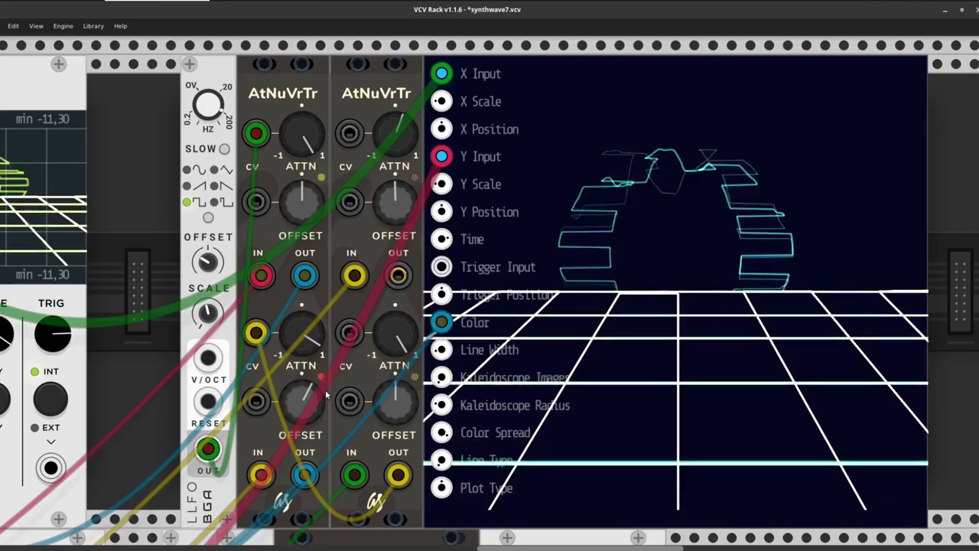
left_click_drag(256, 401, 208, 449)
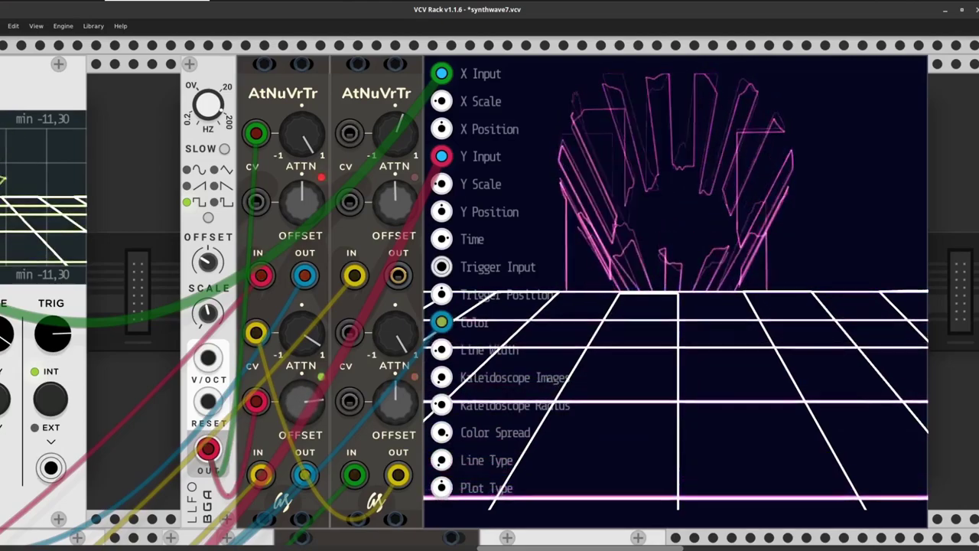
key("ctrl+minus")
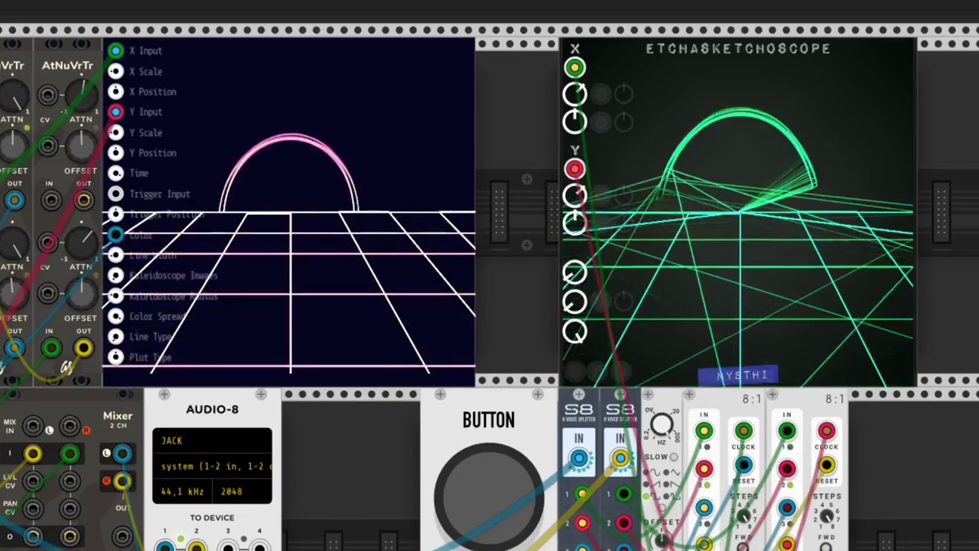
Choose White Beam in the Etchasketchoscope's right-click menu
right_click(685, 163)
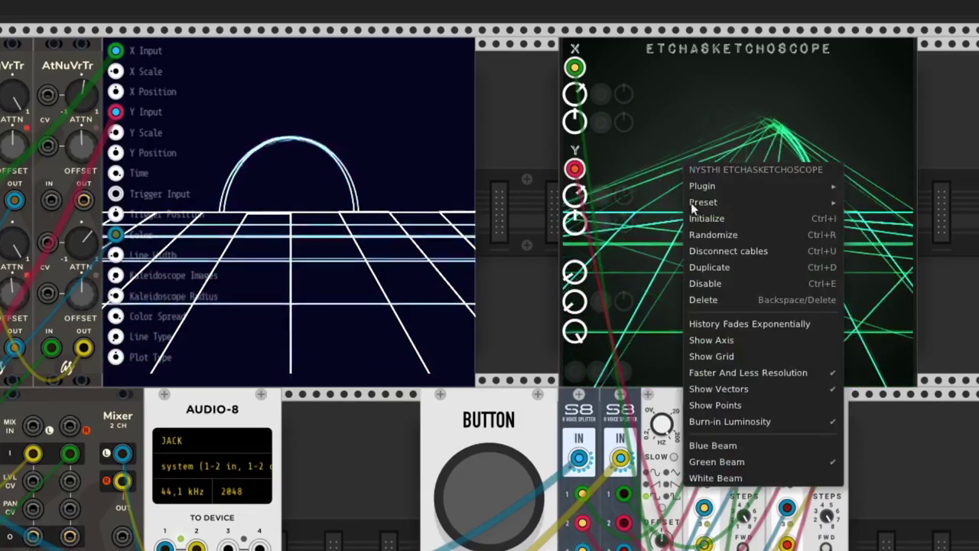
left_click(762, 476)
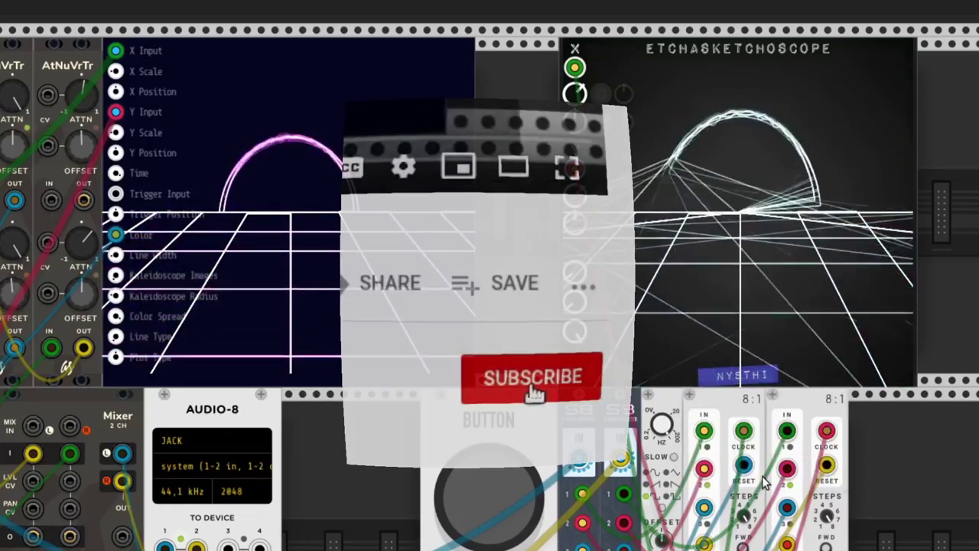